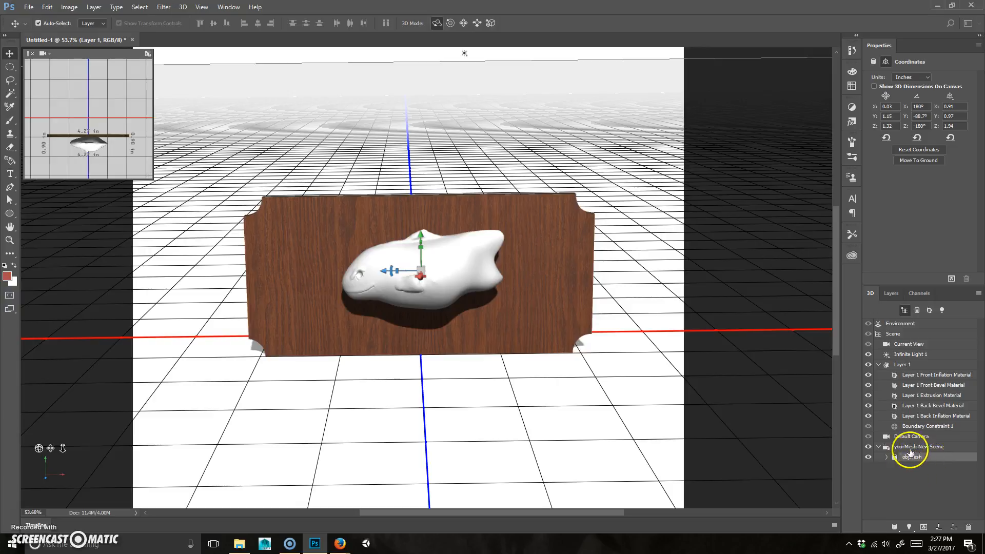
Apply the orange peel material preset to the fish mesh's __PS_3D_Default material
click(941, 468)
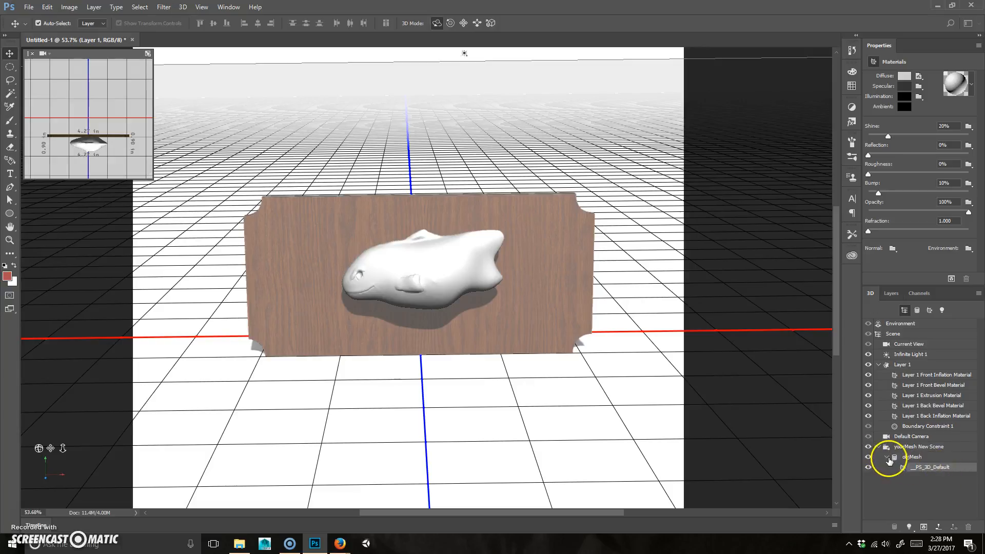
click(895, 457)
click(954, 468)
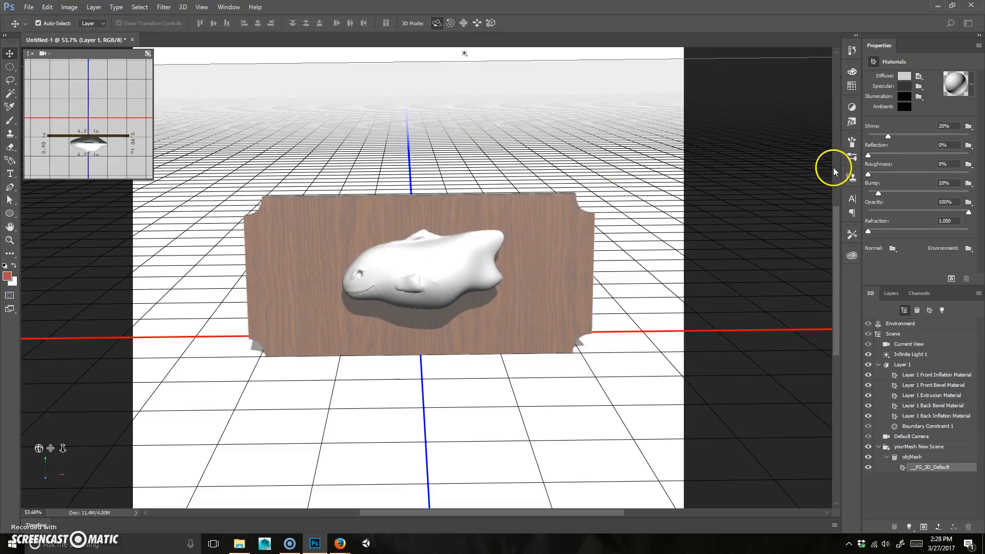
click(973, 85)
scroll(944, 137, down, 3)
scroll(944, 137, down, 8)
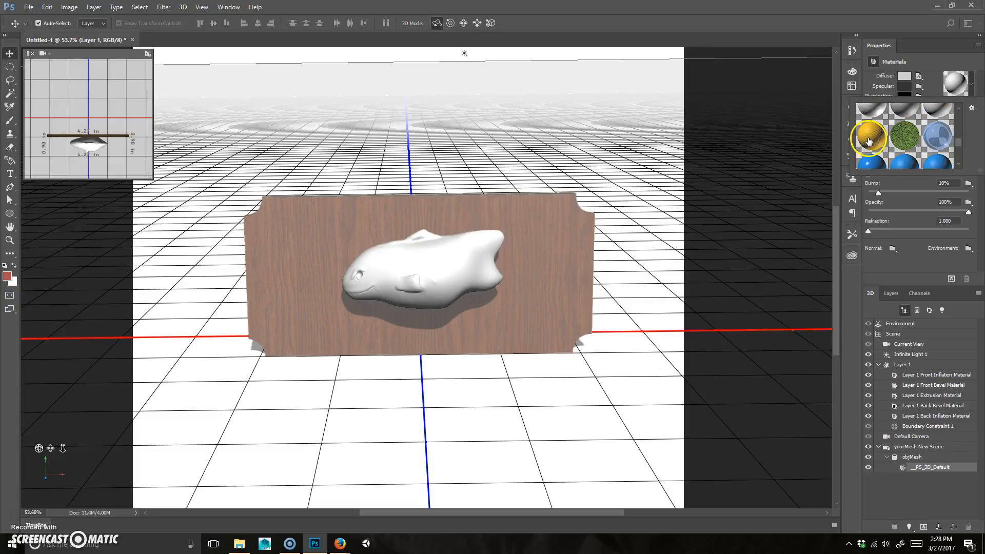
click(868, 137)
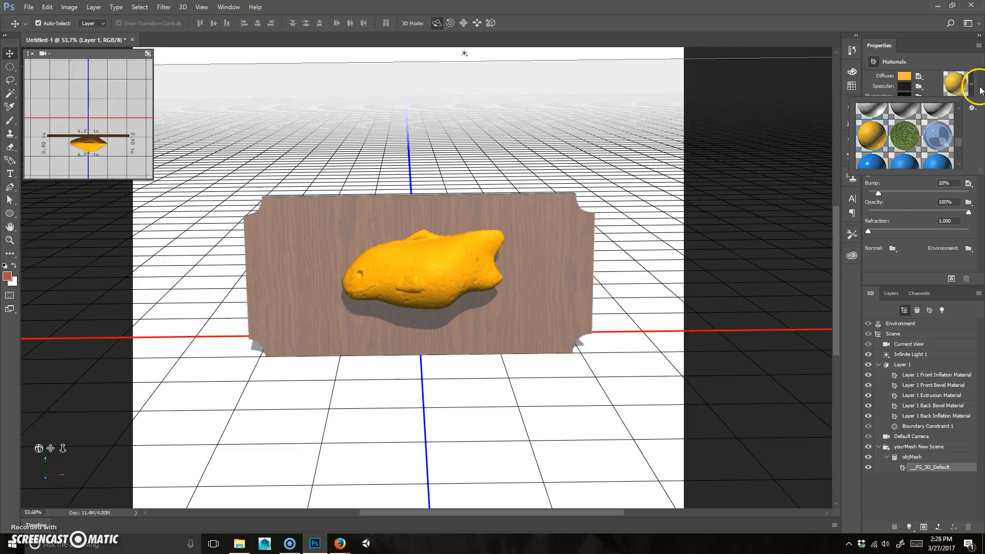
click(976, 70)
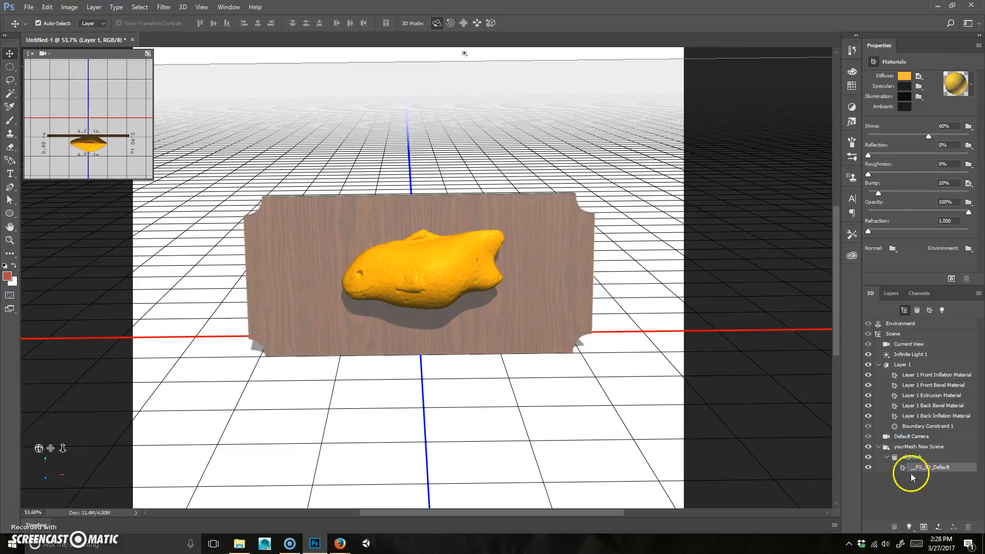
Paint a red heart on the side of the fish's body with a reduced-size Brush
click(9, 119)
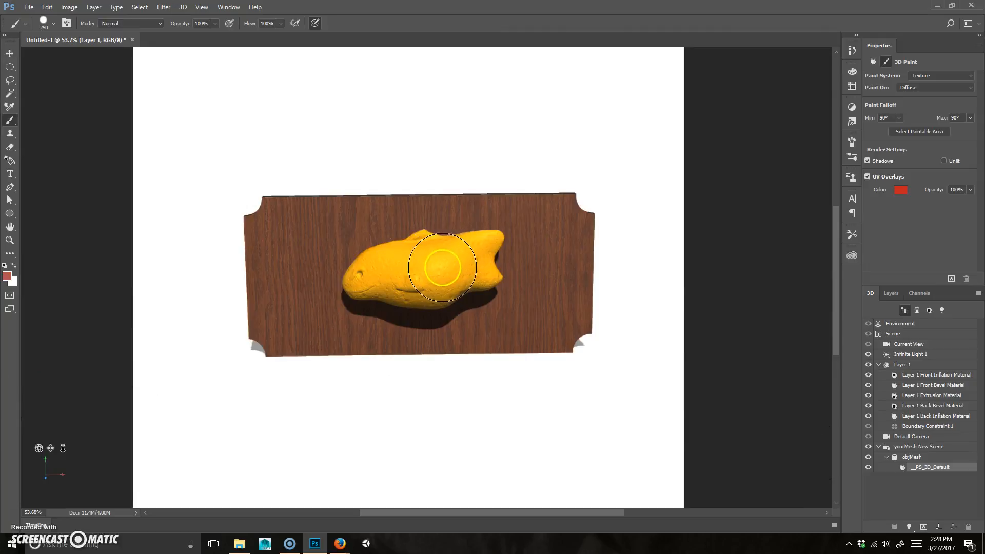
key(bracketleft)
key(bracketleft)
key(bracketleft)
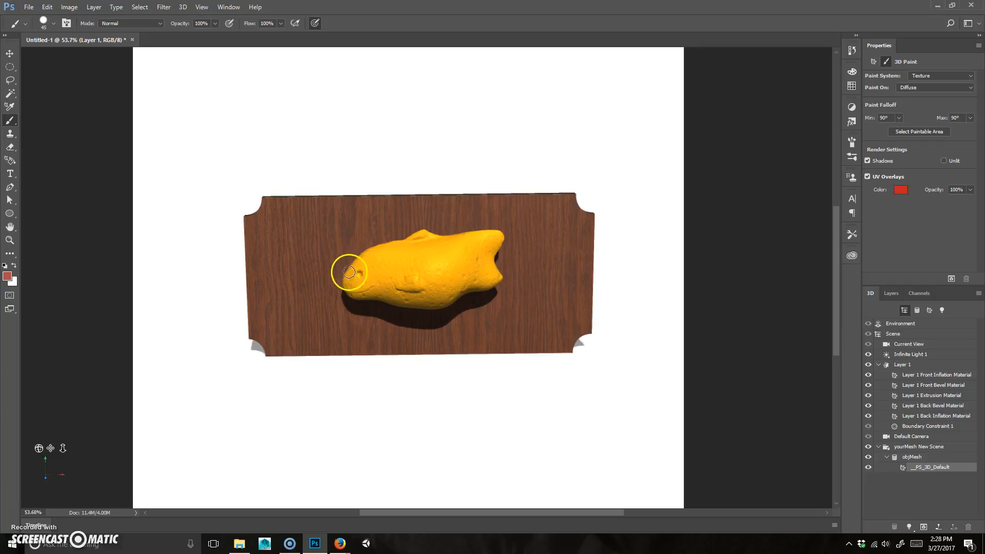
mouse_move(429, 266)
mouse_down()
mouse_move(420, 259)
mouse_move(439, 259)
mouse_move(442, 242)
mouse_up()
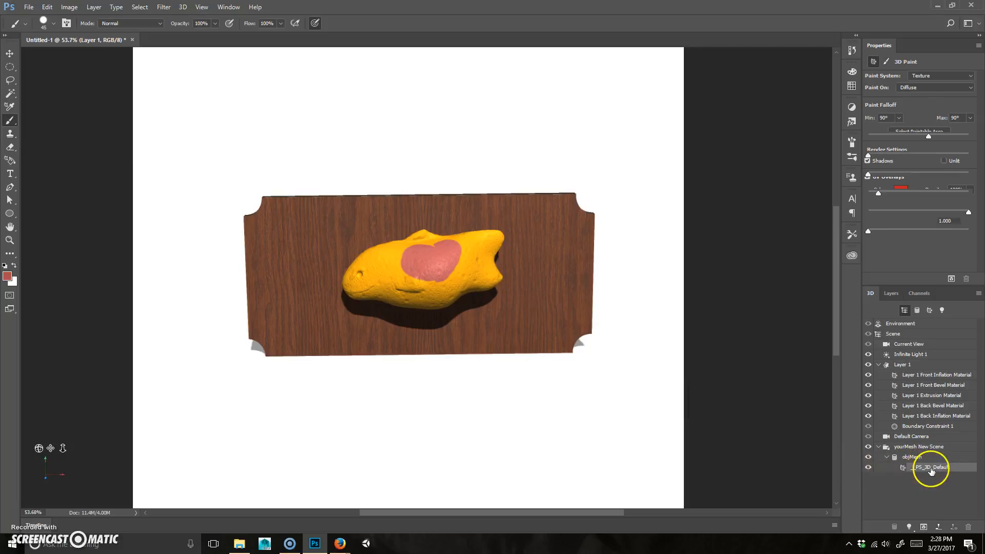
click(918, 76)
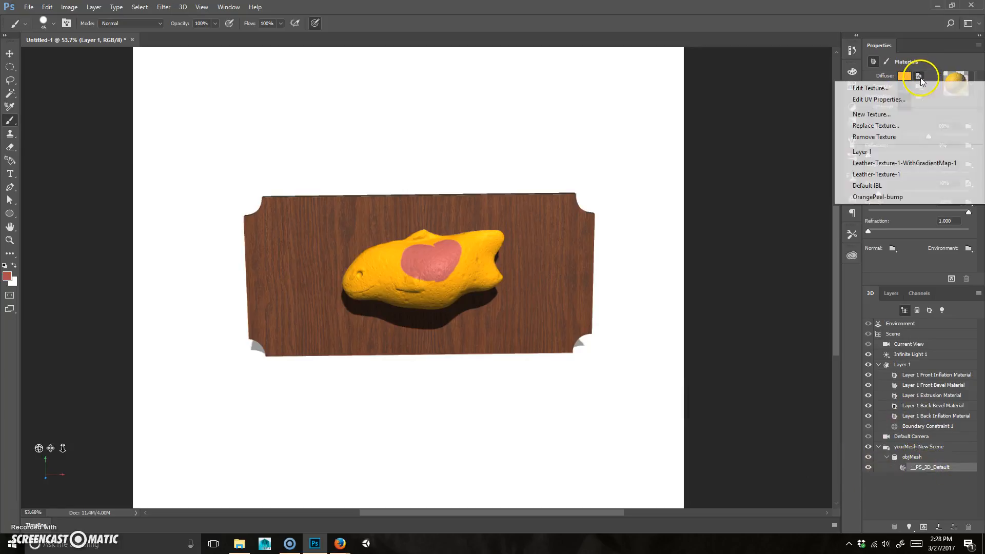
click(902, 77)
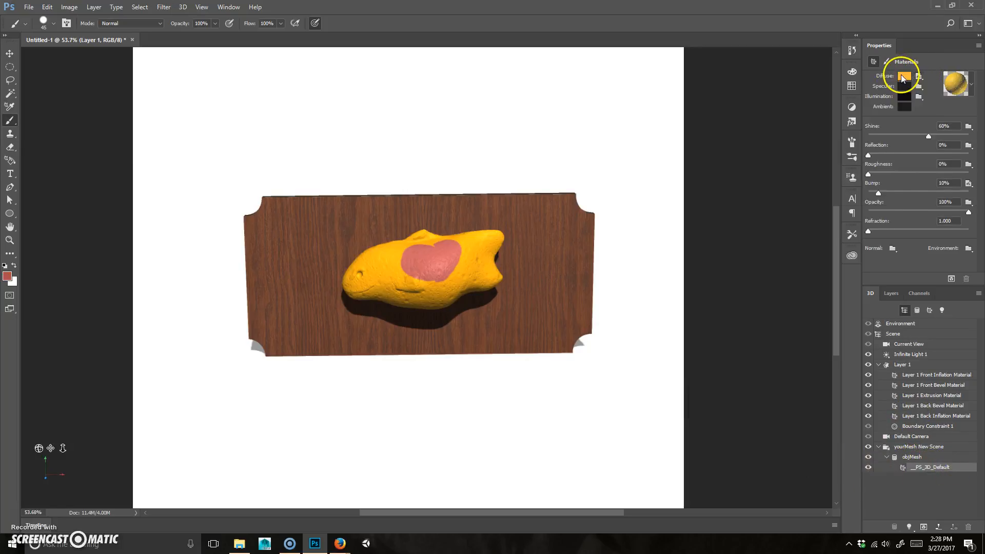
click(907, 77)
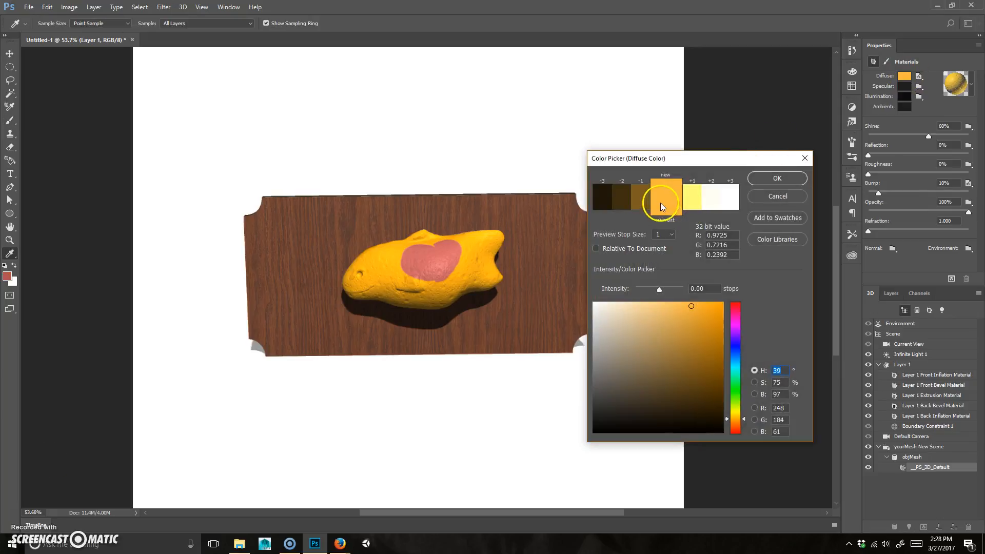
click(641, 197)
click(629, 199)
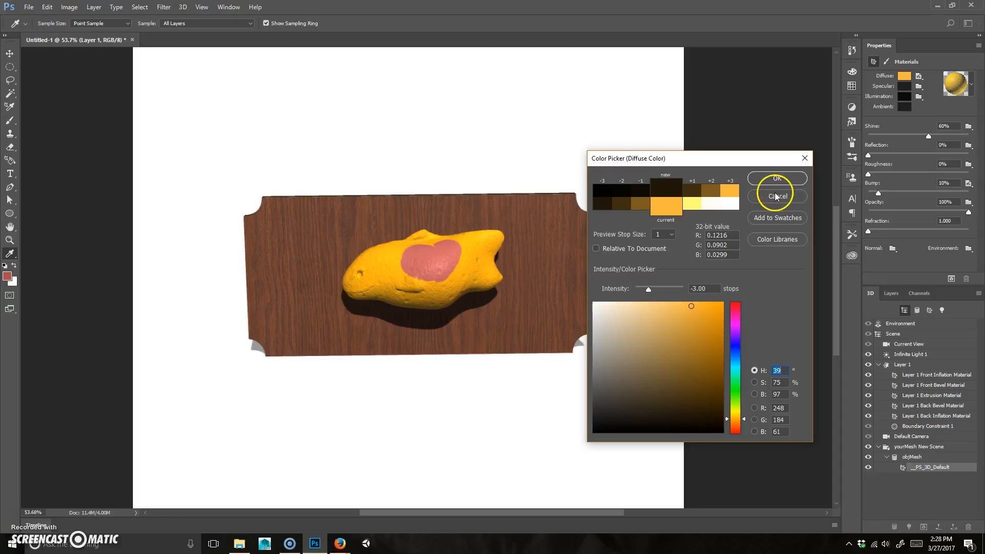
click(778, 197)
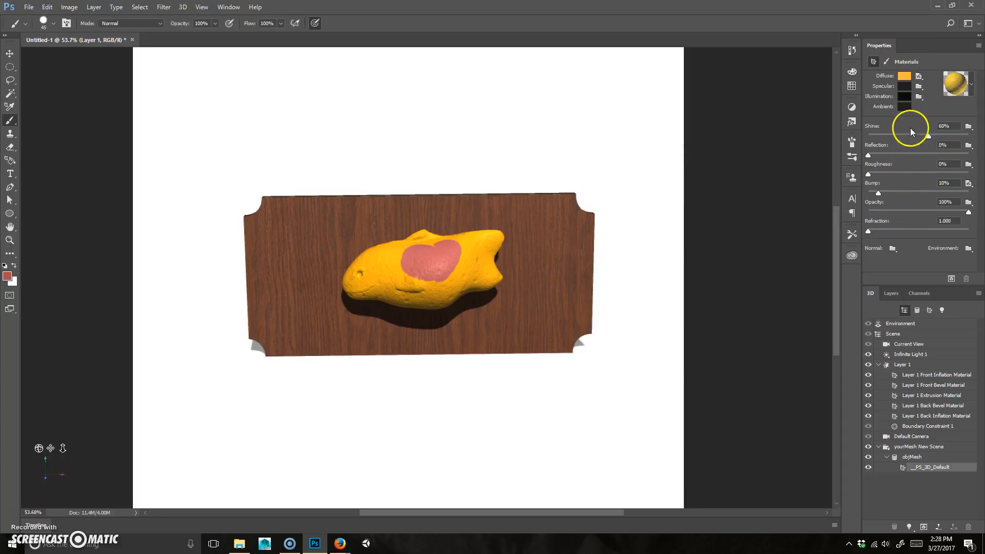
Try a higher reflection on the fish material, return it to 0%, and set the bump to 13%
click(906, 154)
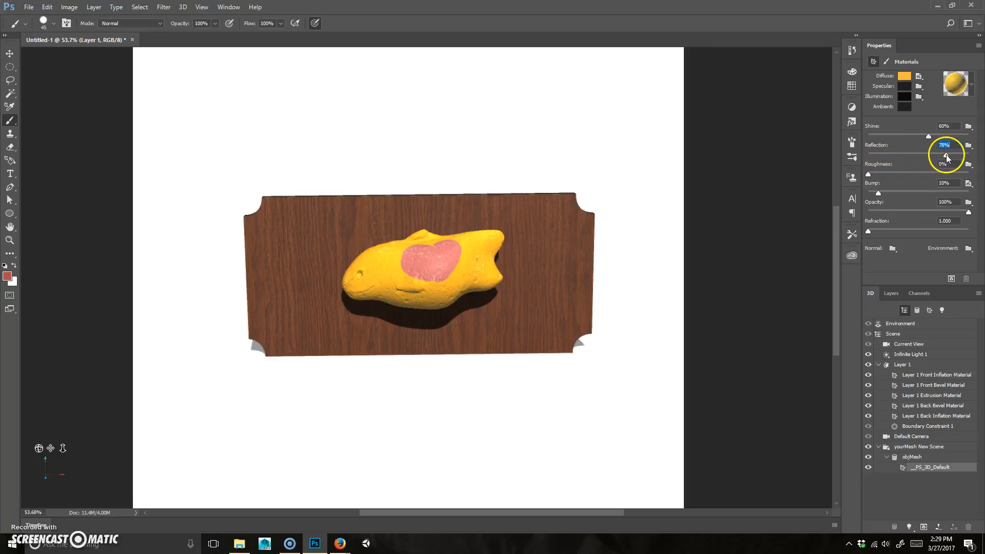
drag(910, 158, 857, 154)
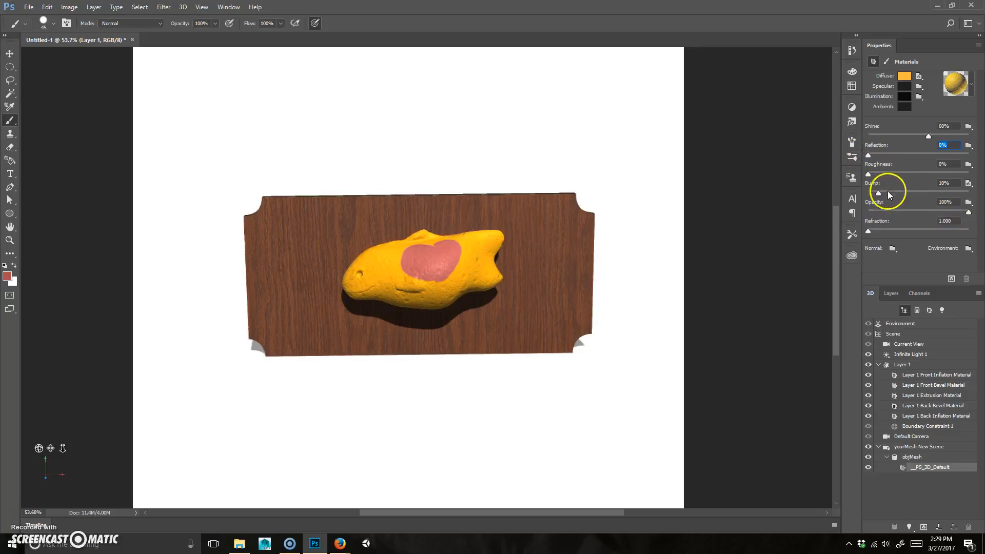
mouse_move(887, 193)
mouse_down()
mouse_move(929, 188)
mouse_move(880, 189)
mouse_up()
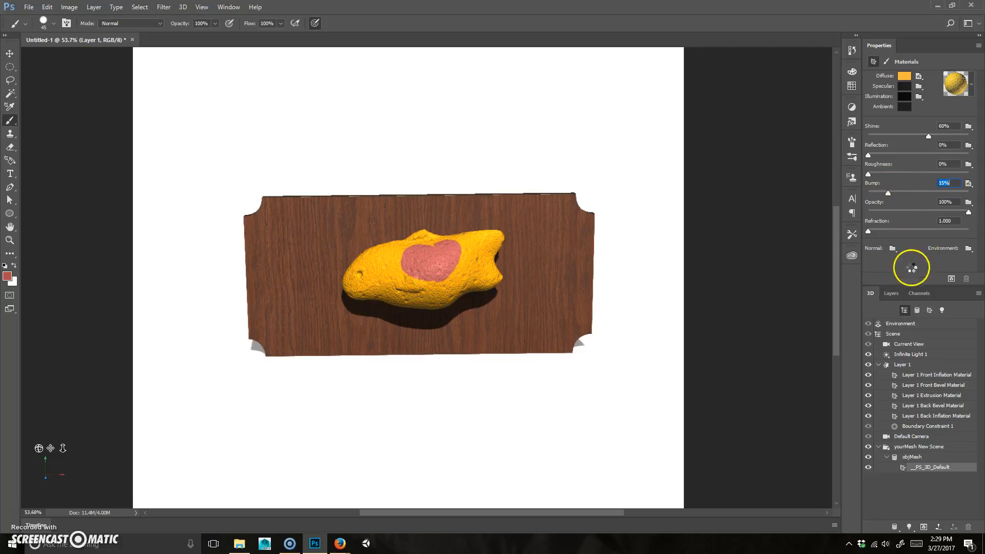
click(968, 183)
click(904, 316)
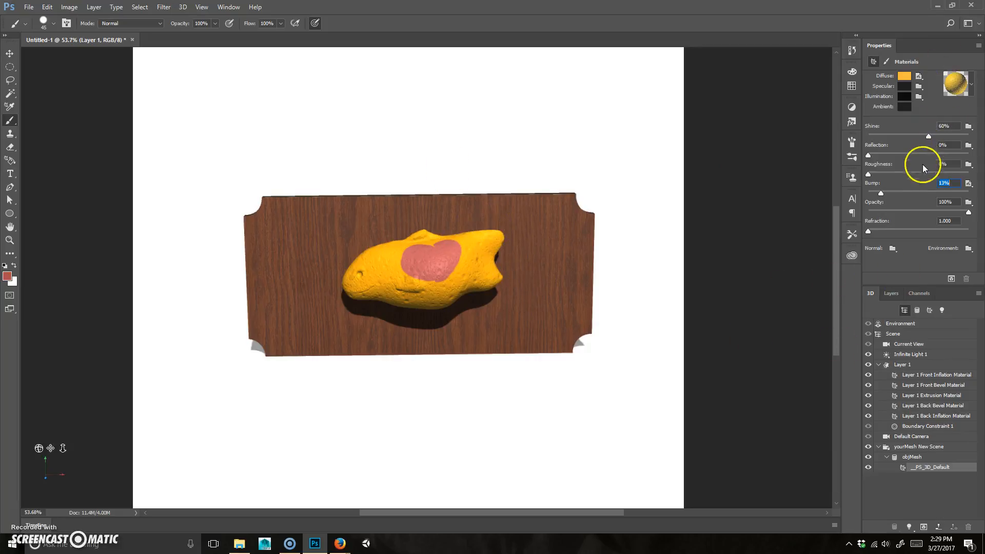
Review the fish mesh's coordinates and its material's 3D Paint settings, returning to the material properties
click(907, 457)
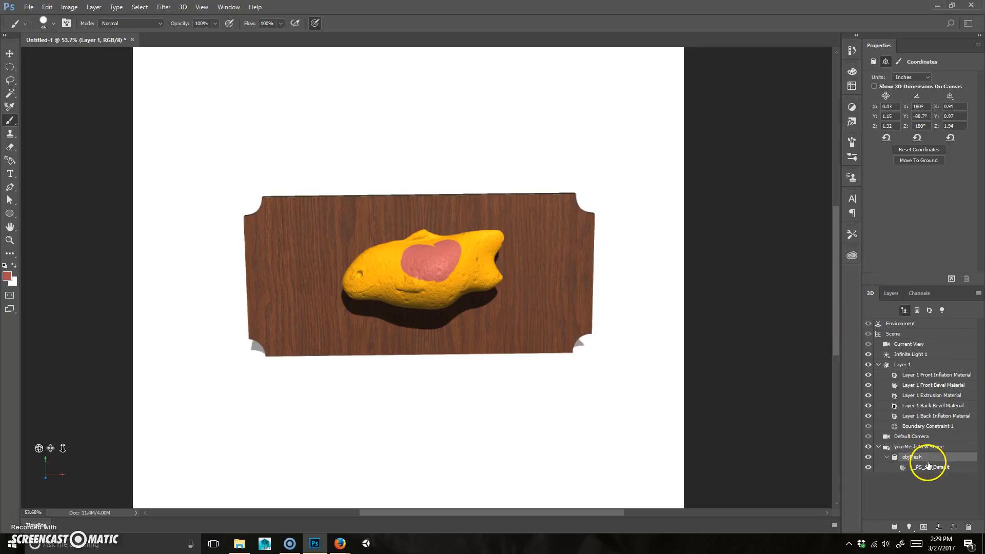
click(928, 465)
click(885, 62)
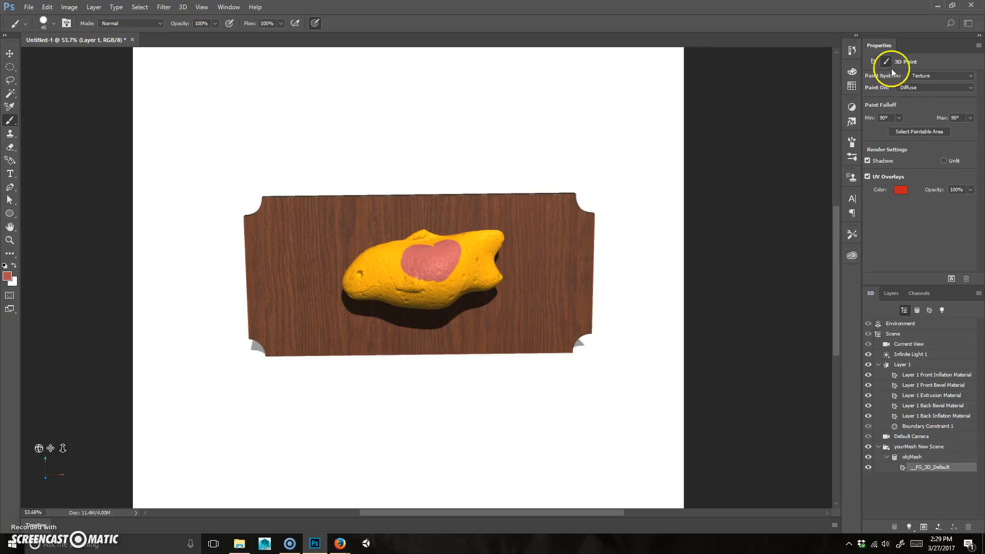
click(873, 62)
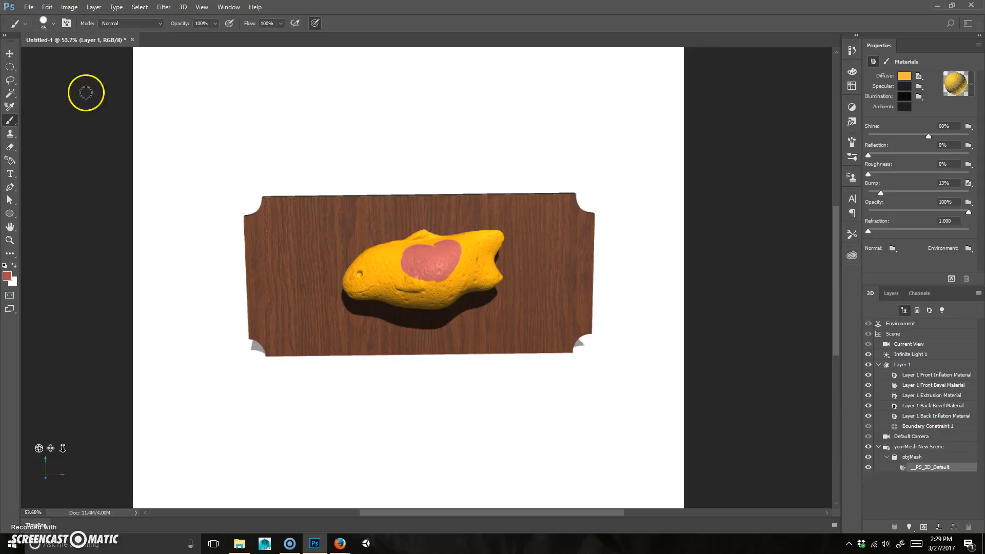
Unlock the white Background layer so it becomes a regular editable layer
click(885, 298)
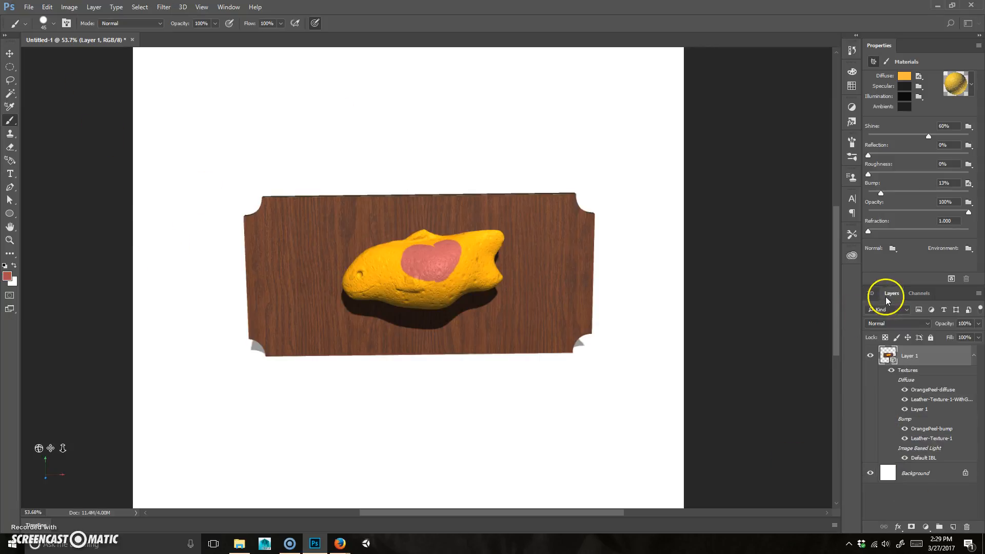
click(934, 471)
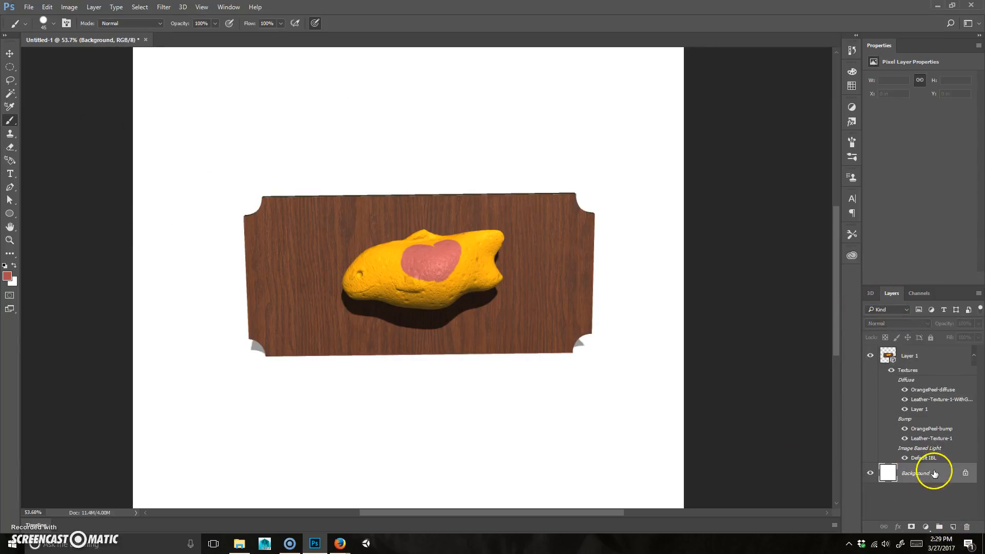
click(964, 473)
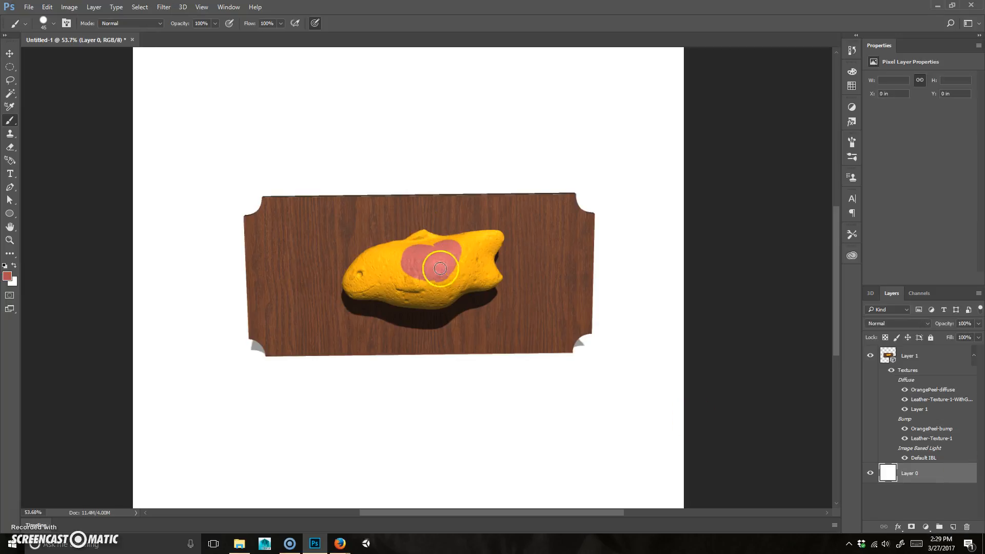
key(ctrl+minus)
key(ctrl+minus)
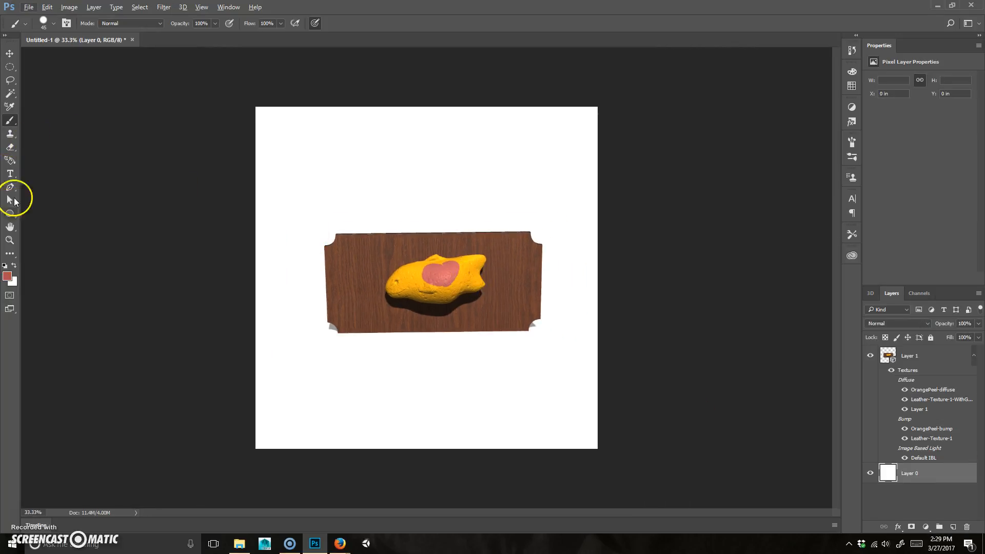
click(978, 26)
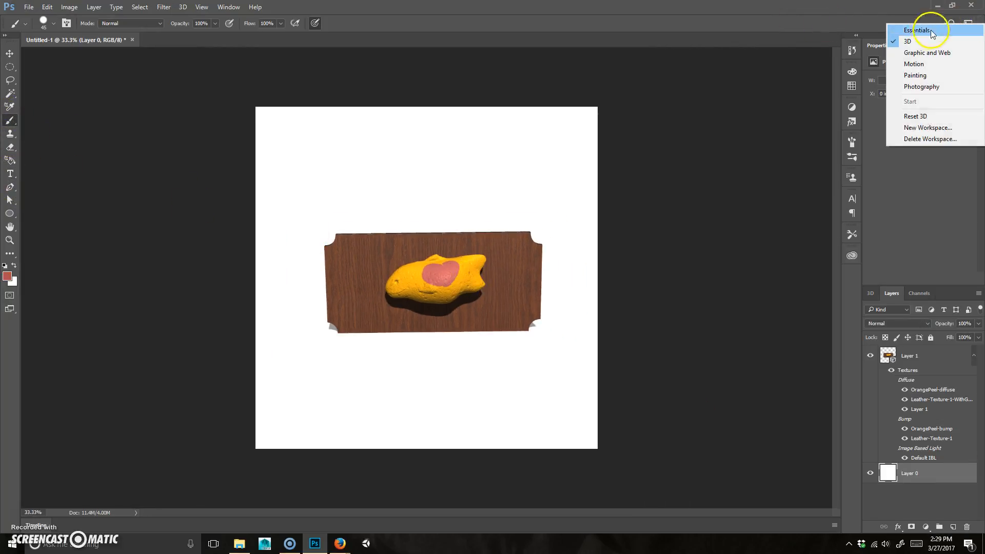
click(895, 31)
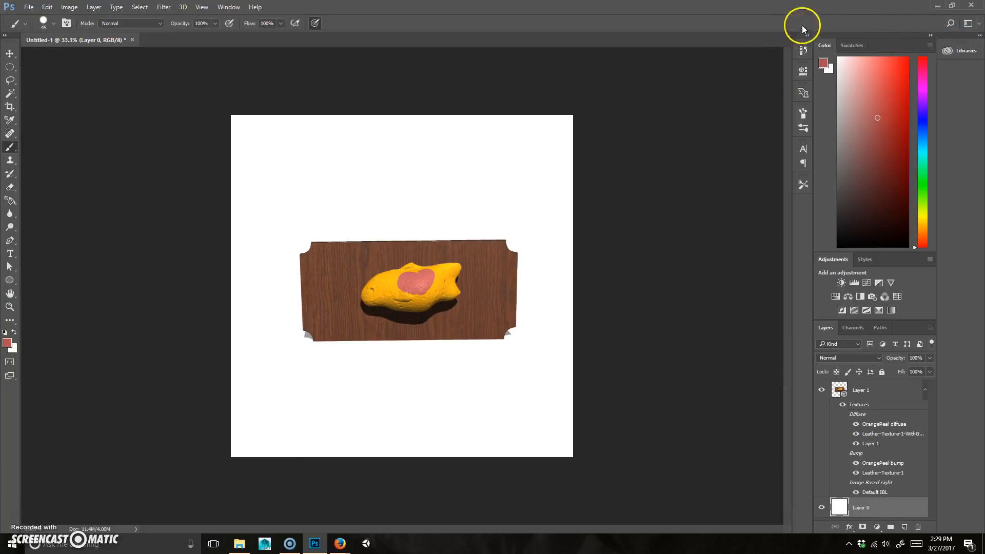
click(981, 24)
click(903, 38)
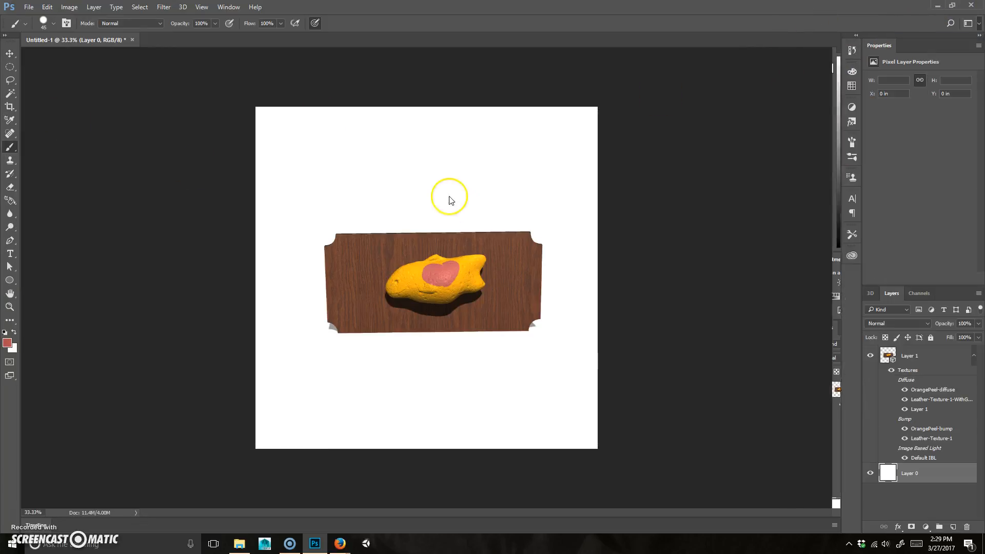
Switch to the Essentials workspace and set the foreground color to a medium green
click(12, 160)
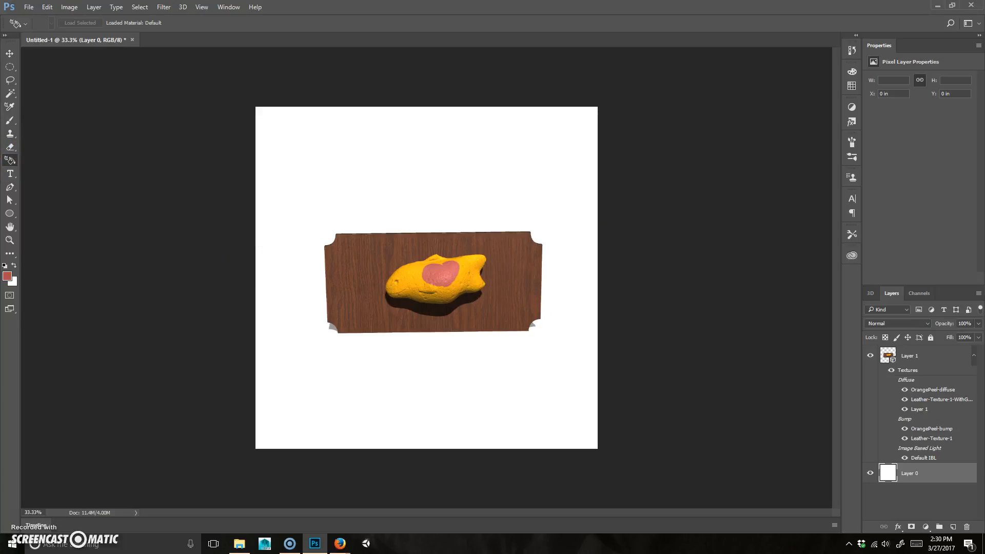
click(968, 23)
click(918, 32)
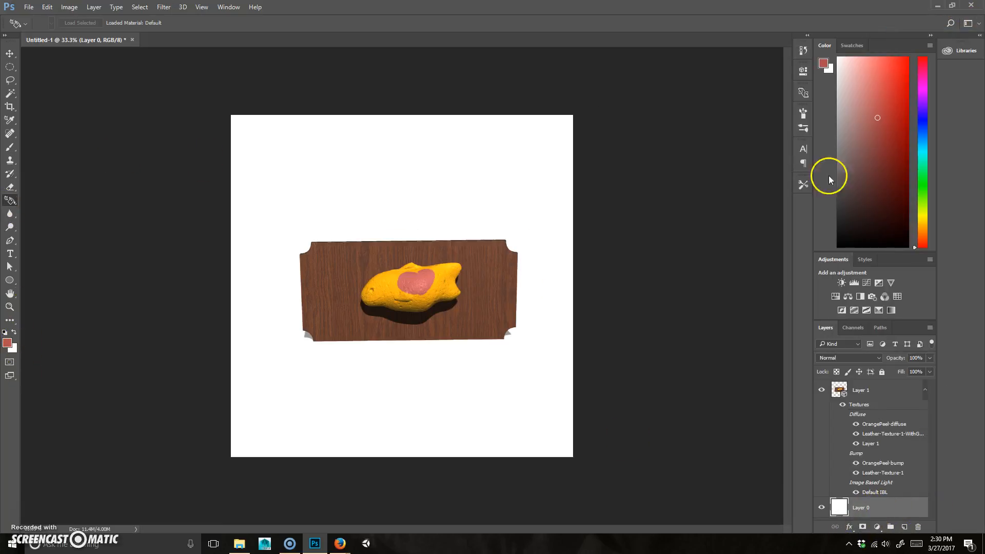
drag(925, 206, 923, 193)
click(886, 93)
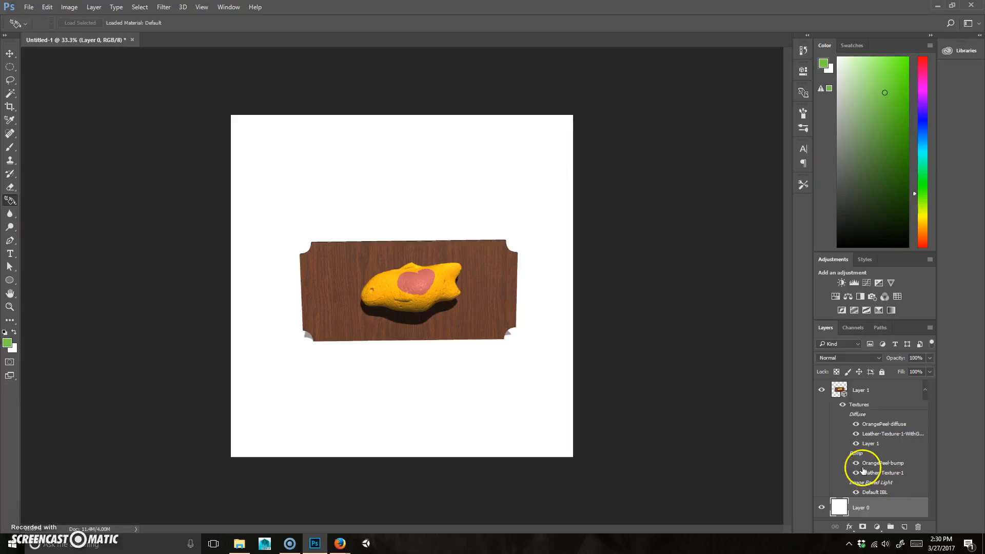
Fill Layer 0 behind the plaque with the green foreground color using the Paint Bucket tool
click(844, 391)
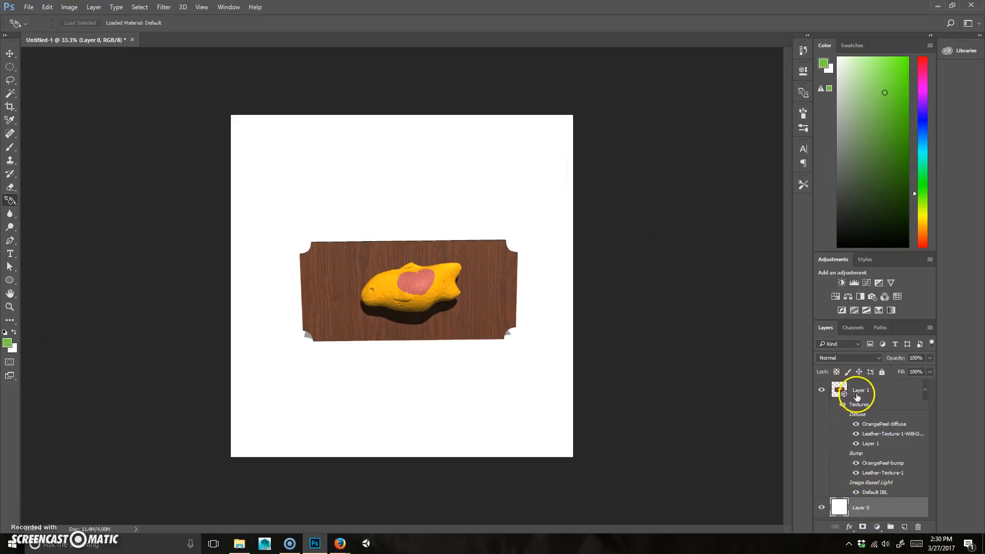
click(874, 502)
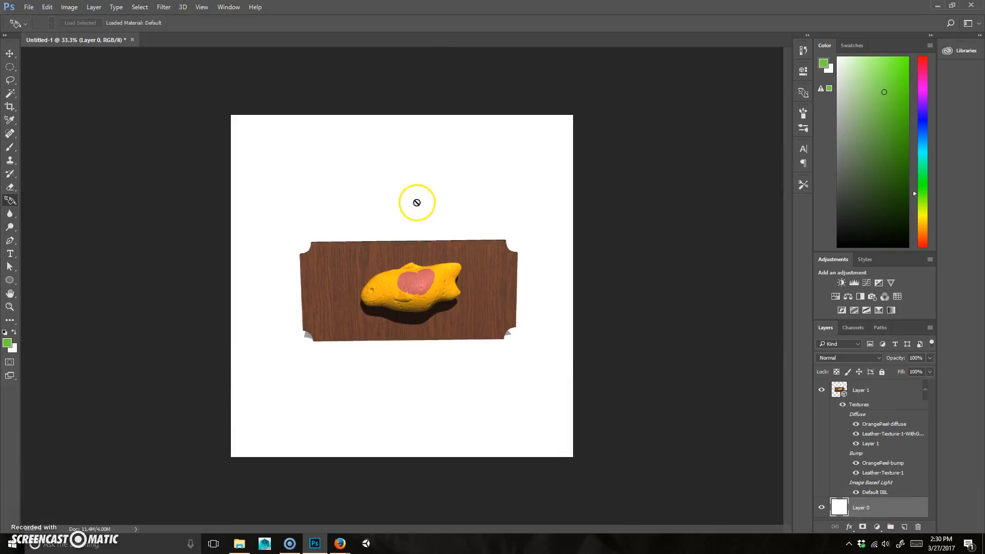
right_click(11, 202)
click(46, 209)
click(397, 204)
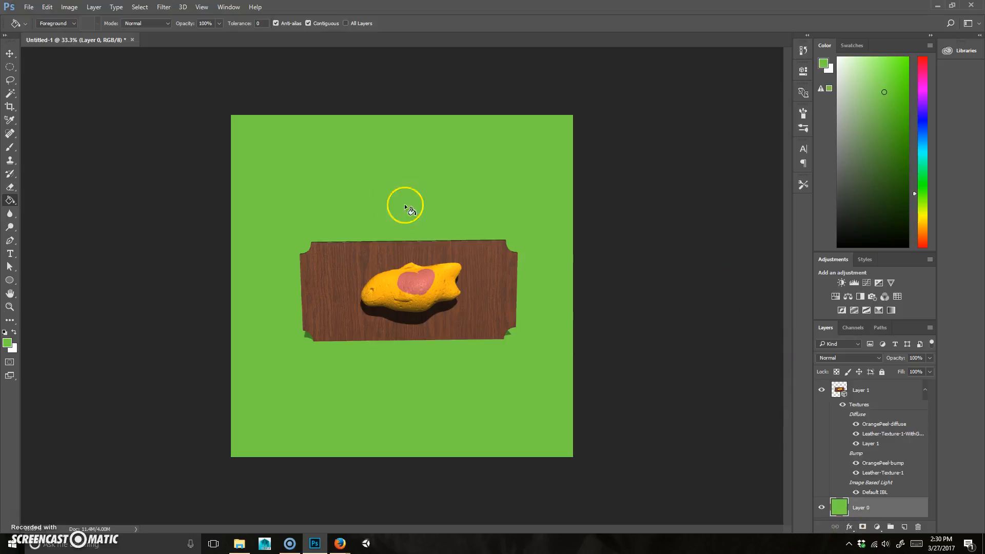
Add a new empty layer directly above the 3D plaque's Layer 1
click(893, 390)
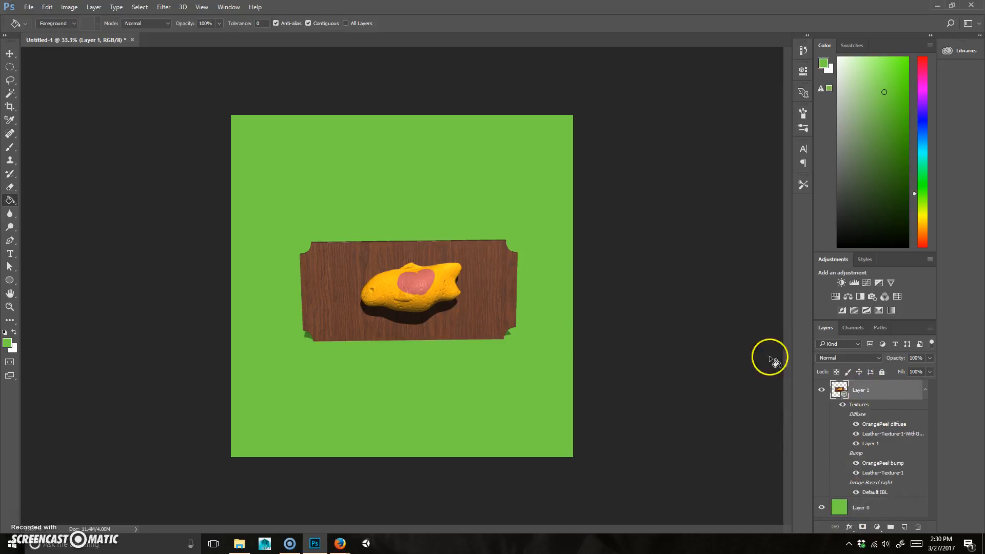
click(903, 526)
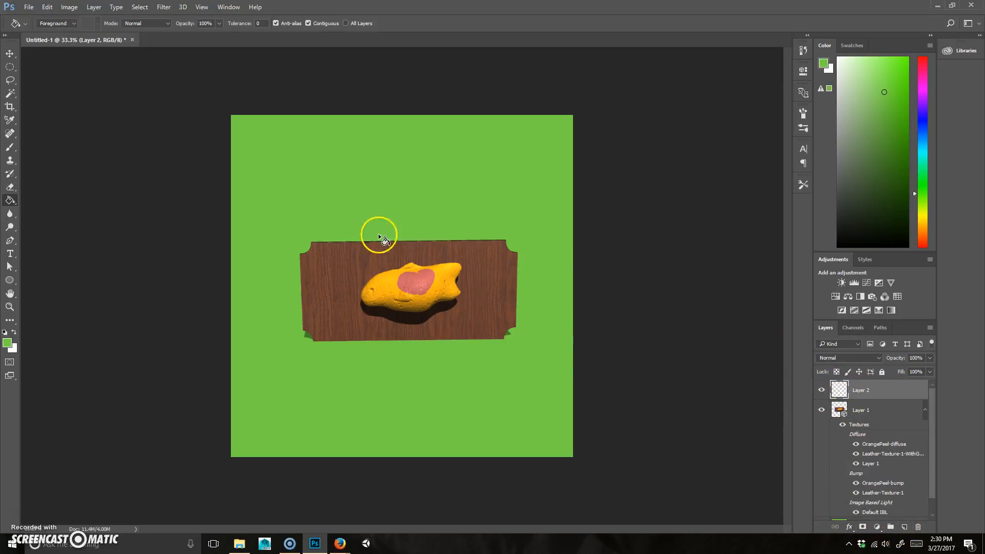
Dolly the 3D camera closer to the fish plaque on Layer 1 and pan it so the plaque sits centered on the canvas
click(862, 410)
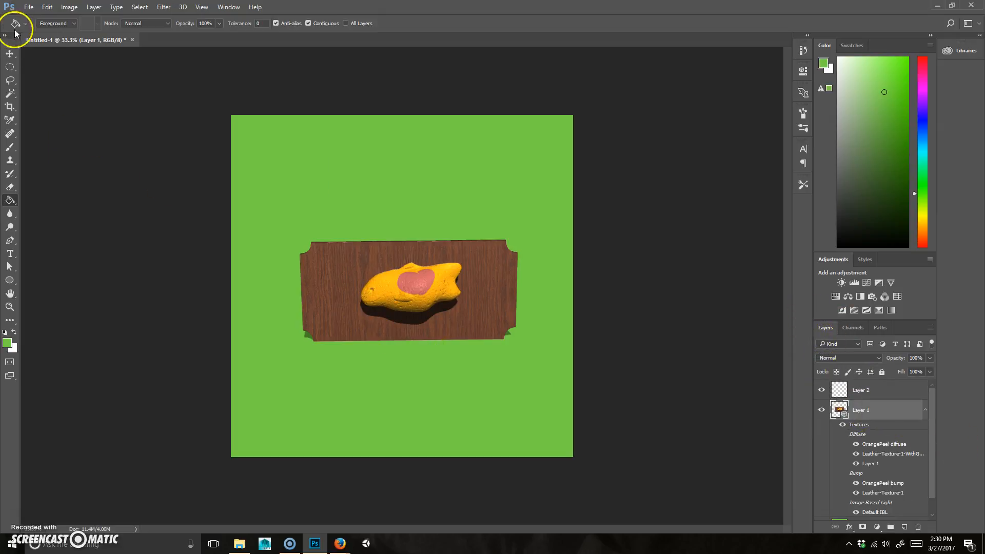
click(10, 53)
mouse_move(50, 463)
drag(77, 465, 554, 535)
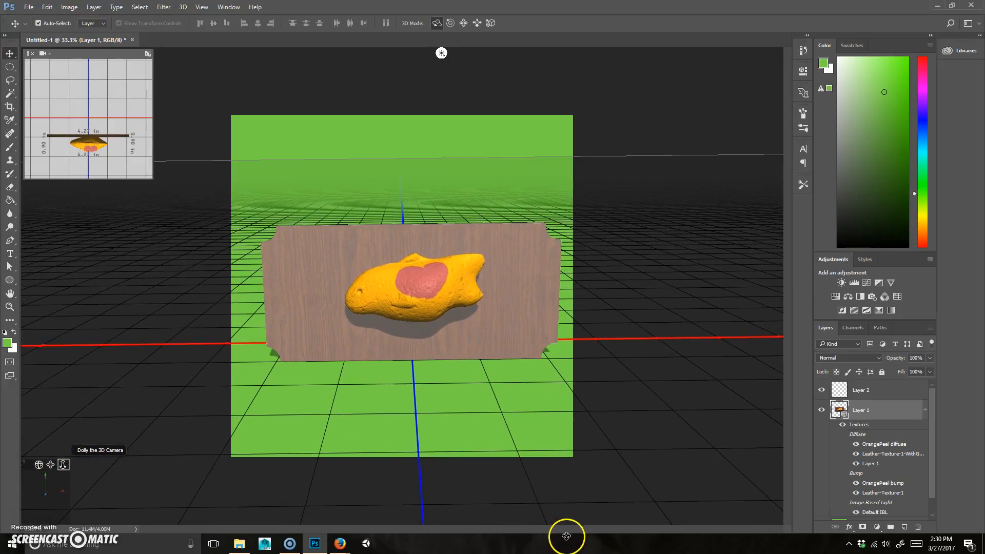
drag(50, 463, 48, 462)
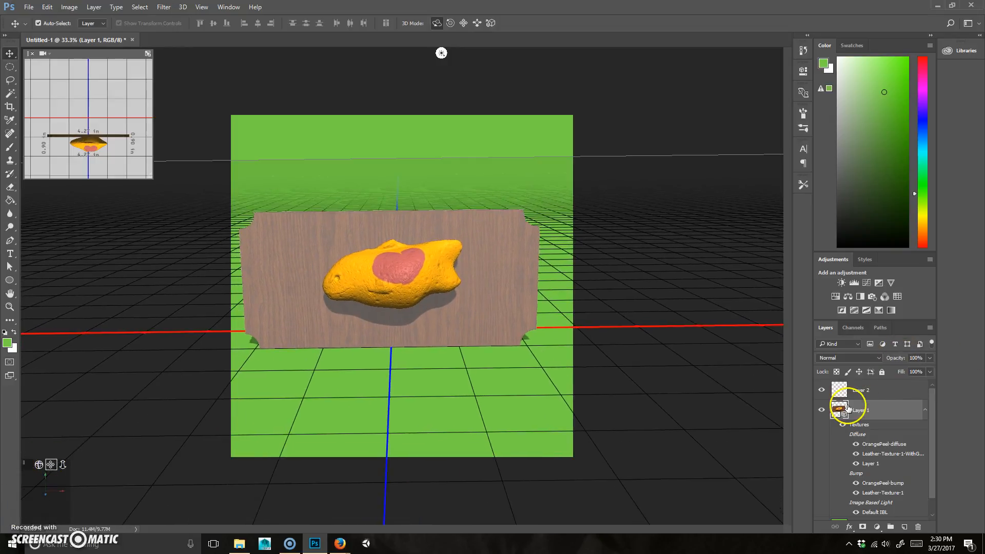
Select Layer 2 and set the Type tool's font to Century
click(883, 389)
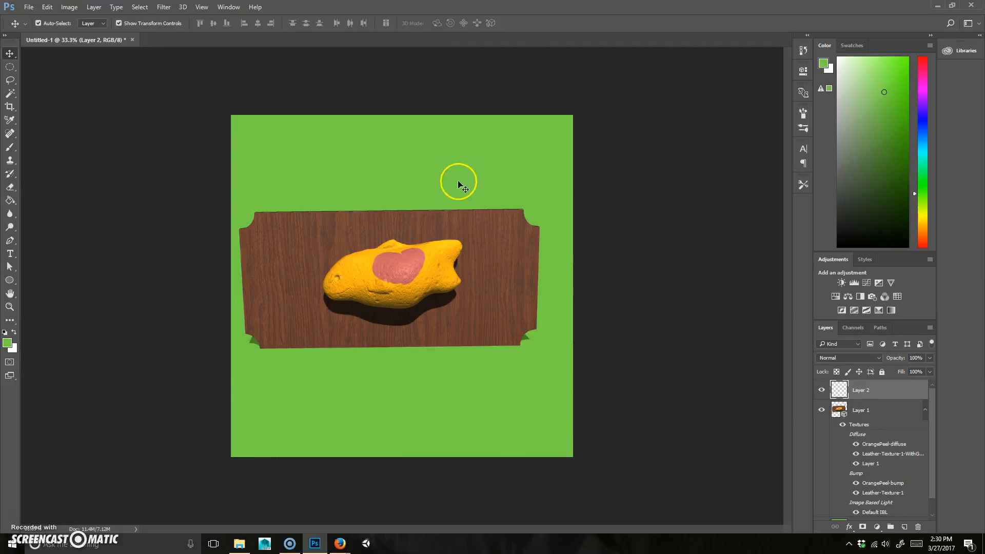
click(18, 257)
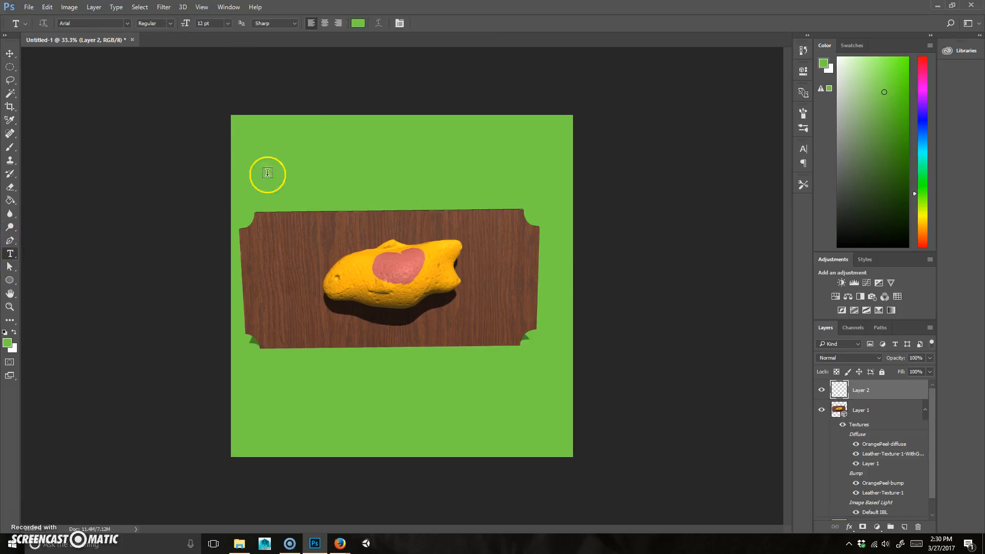
click(126, 24)
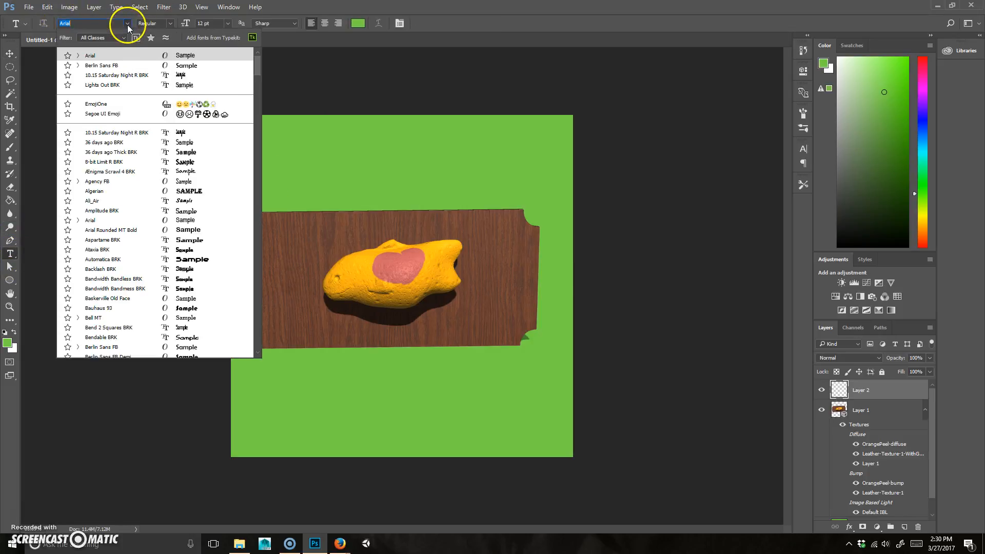
scroll(150, 285, down, 1)
scroll(150, 285, down, 10)
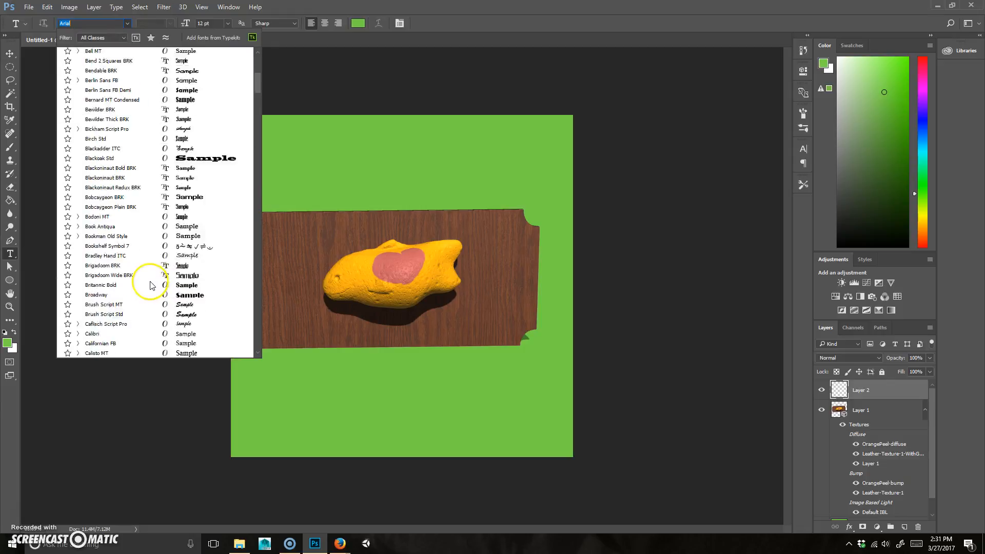
click(137, 261)
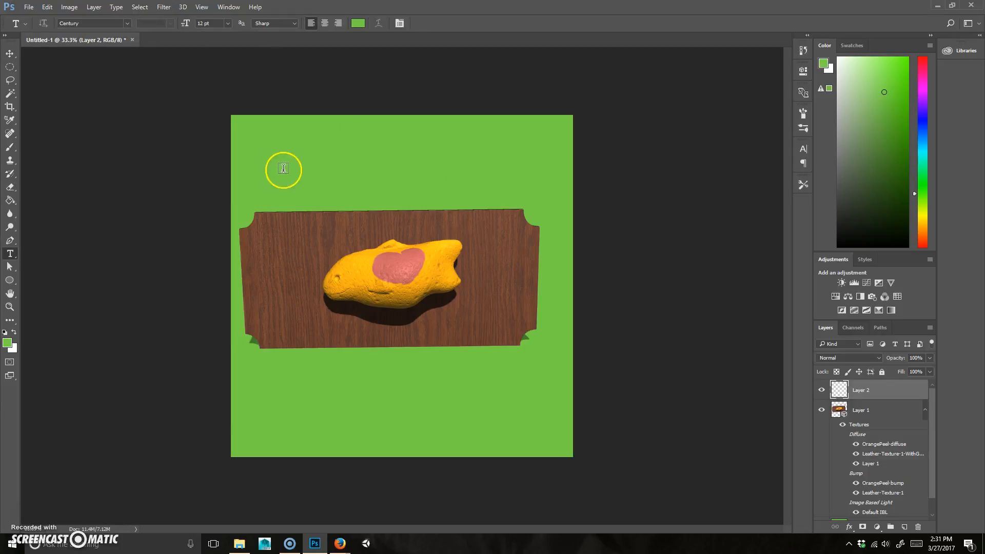
Set the text color to the fish's yellow-orange, ffc816, by sampling it from the fish's body
click(357, 23)
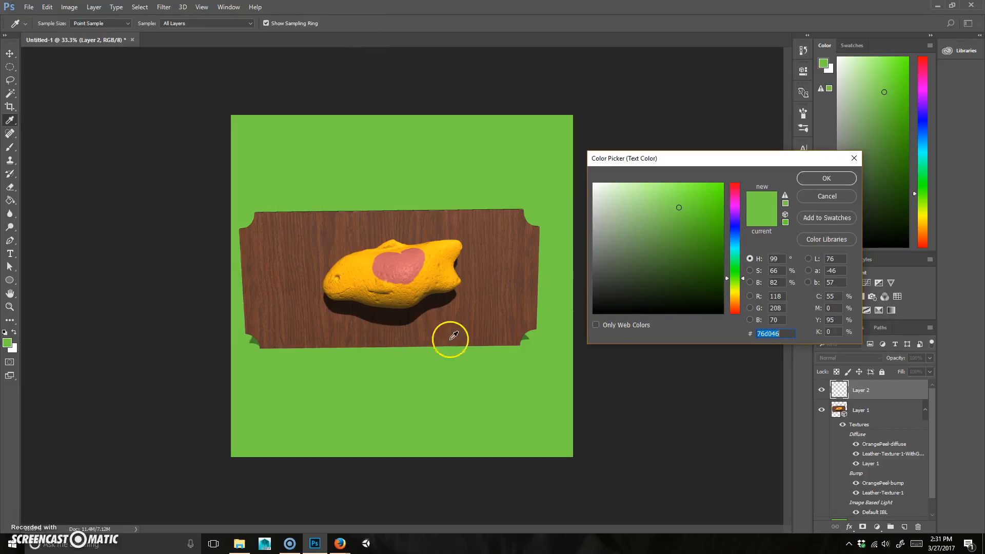
drag(349, 280, 359, 271)
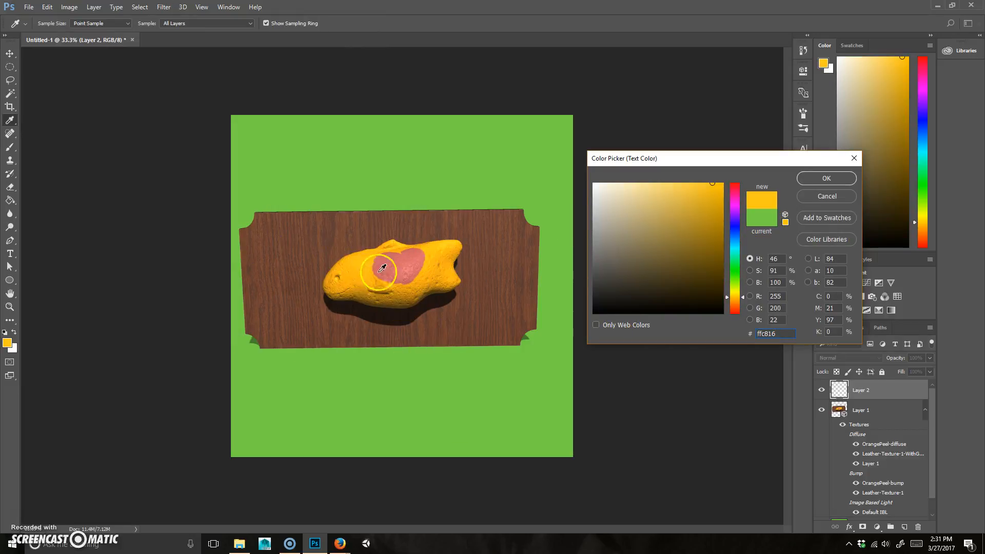
click(826, 178)
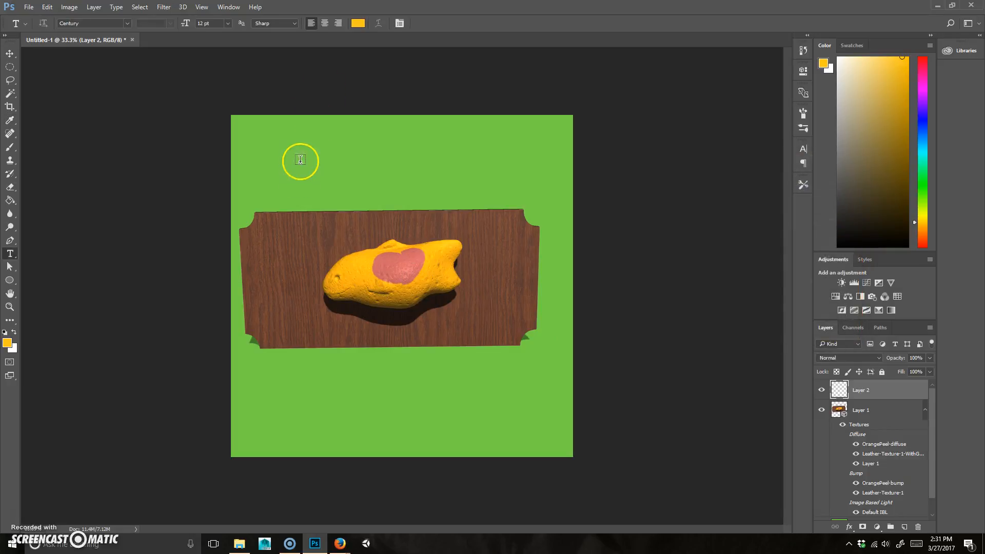
Add center-aligned 30 pt text reading "See-Food" on the green area above the plaque
click(325, 23)
click(391, 159)
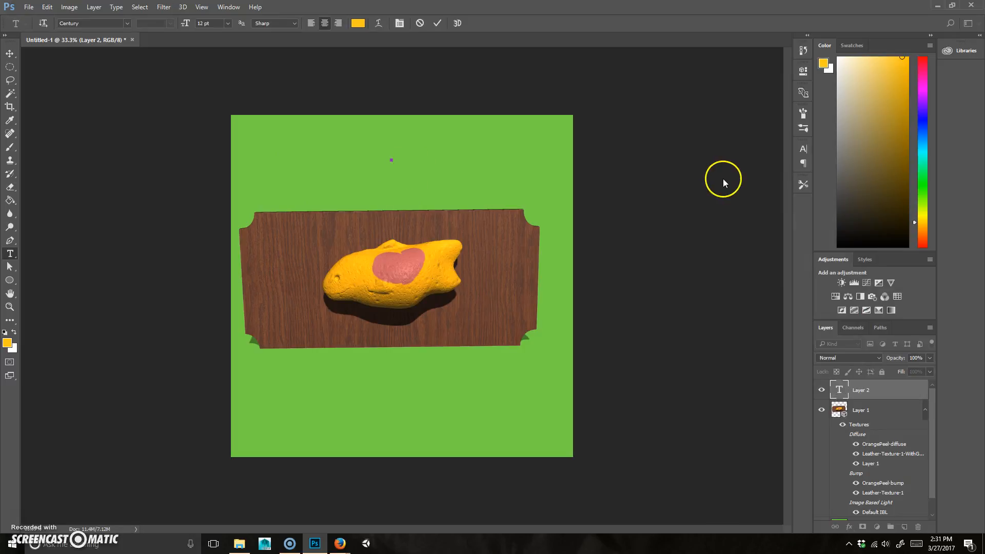
click(228, 23)
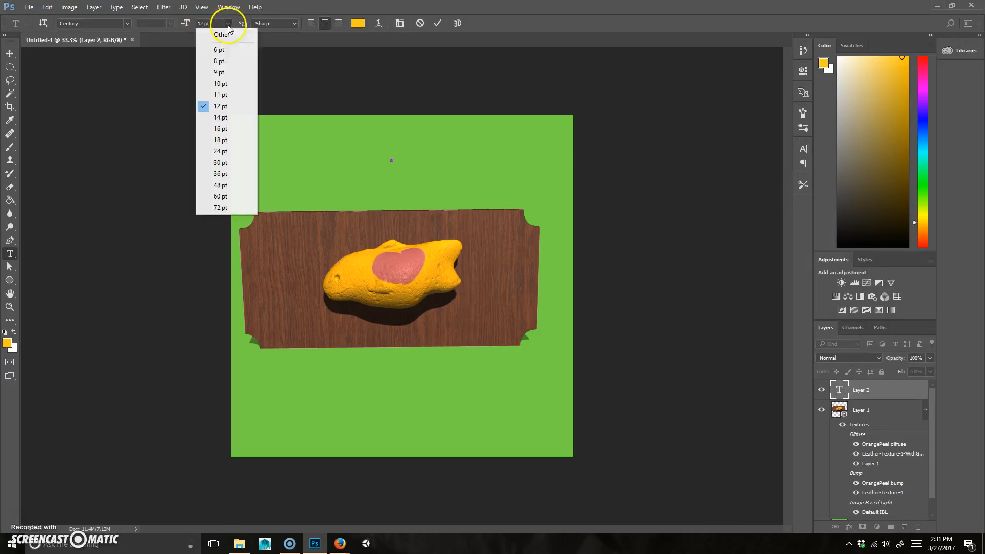
click(228, 163)
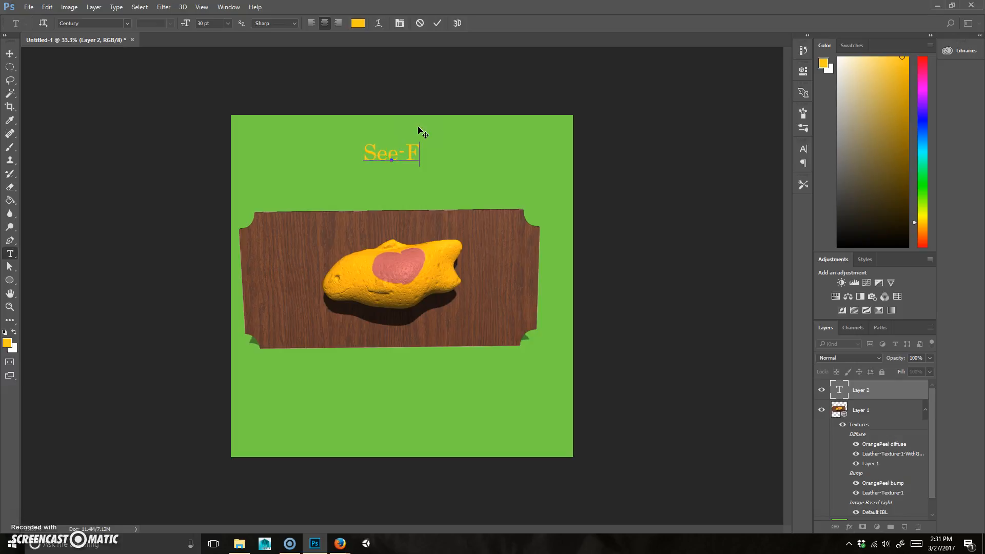
click(390, 180)
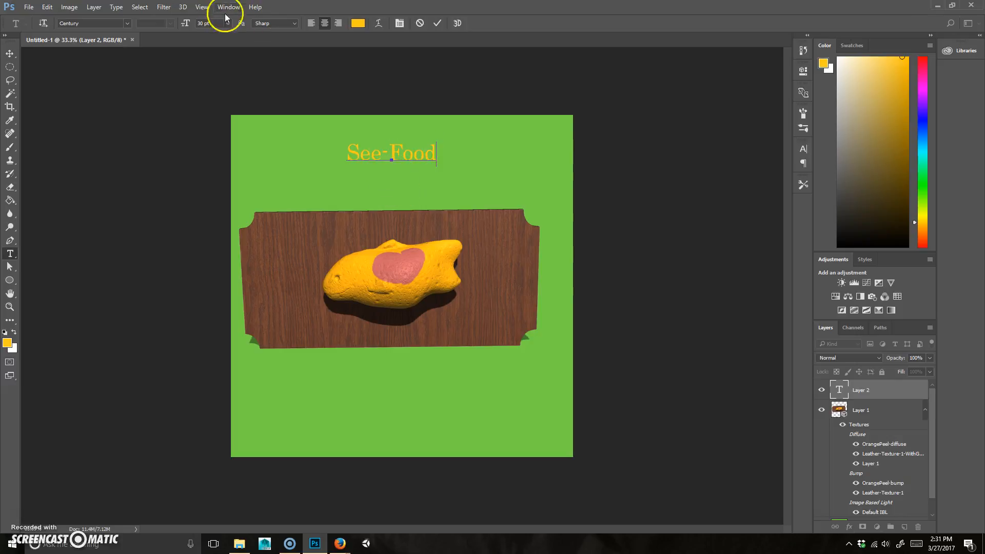
Change the whole See-Food text to the Bandwidth Bandmess BRK font at 48 pt
drag(430, 150, 347, 154)
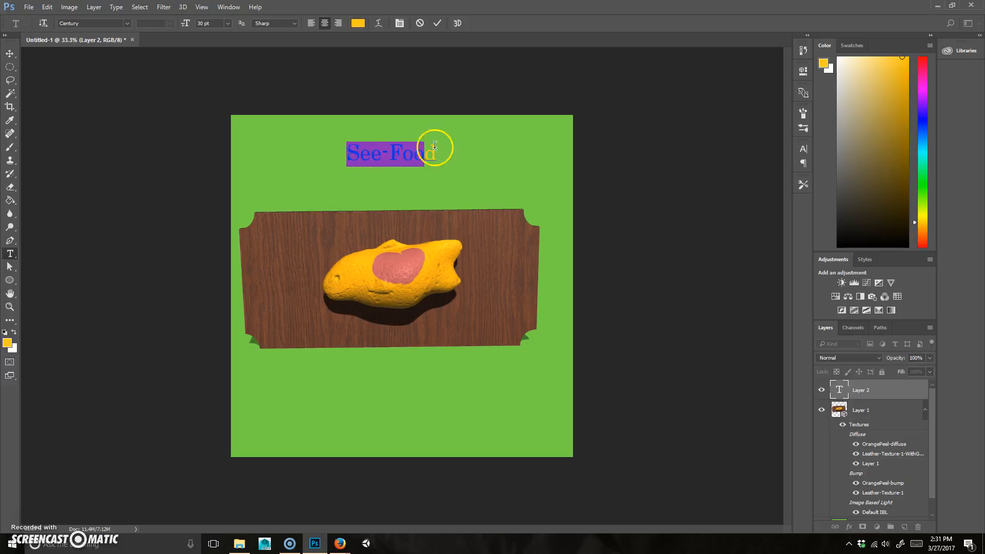
click(293, 24)
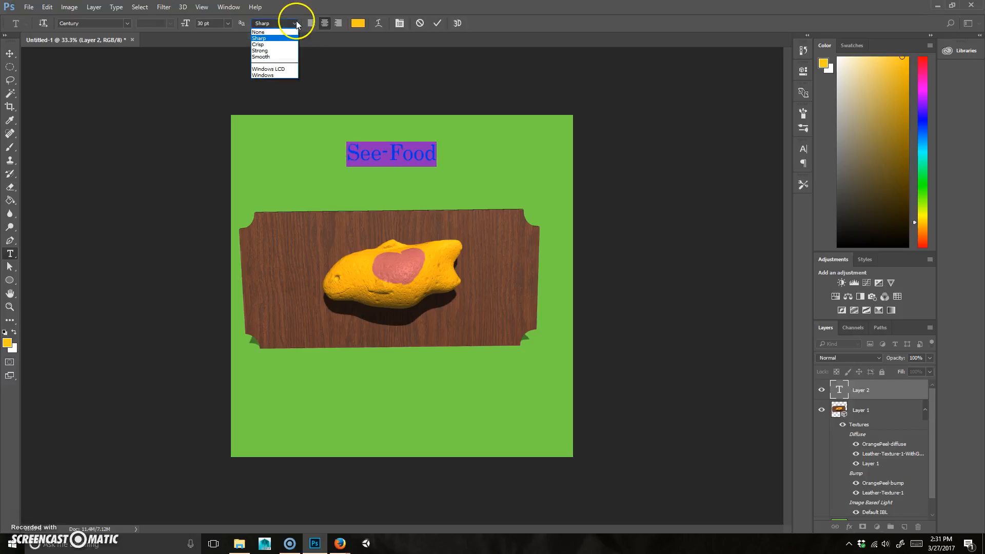
click(120, 29)
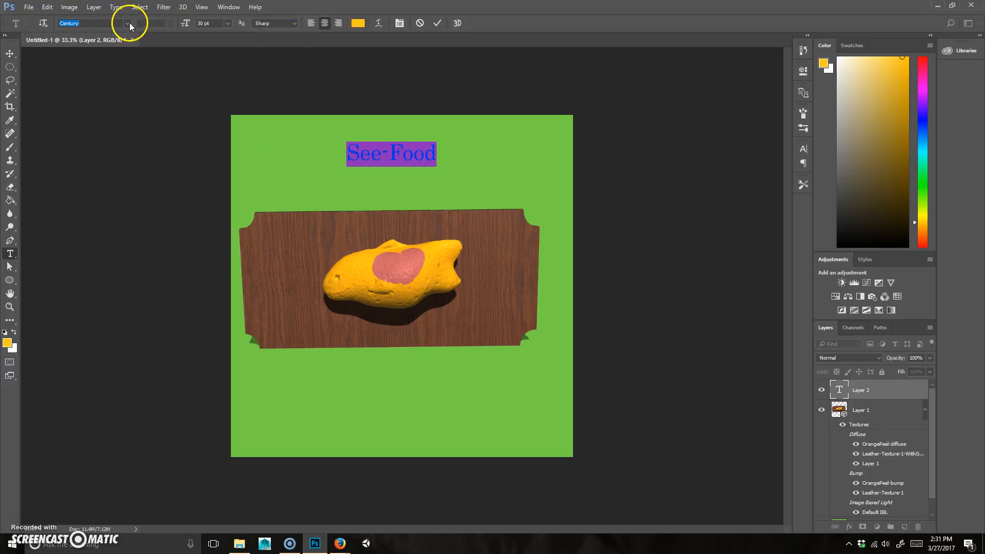
click(128, 23)
scroll(154, 205, down, 3)
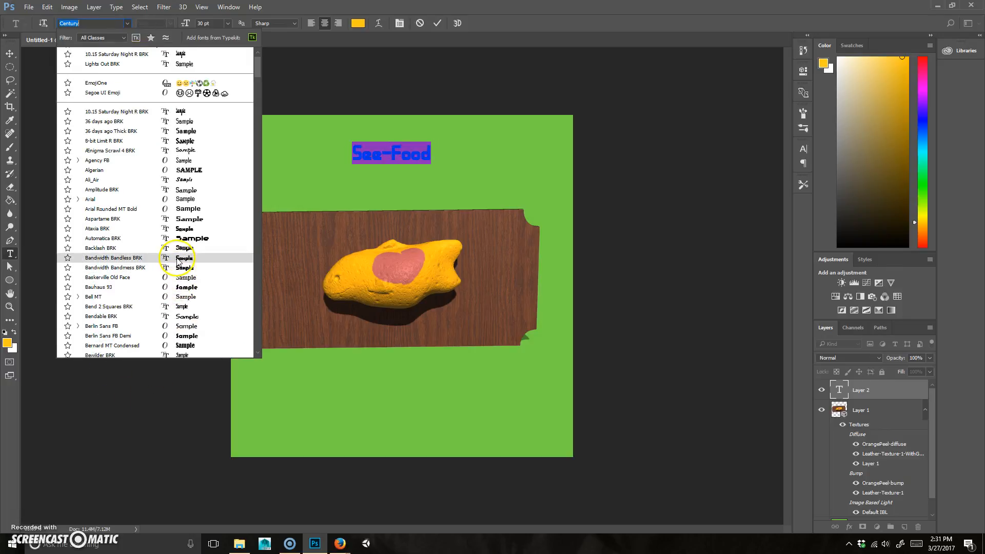
click(173, 270)
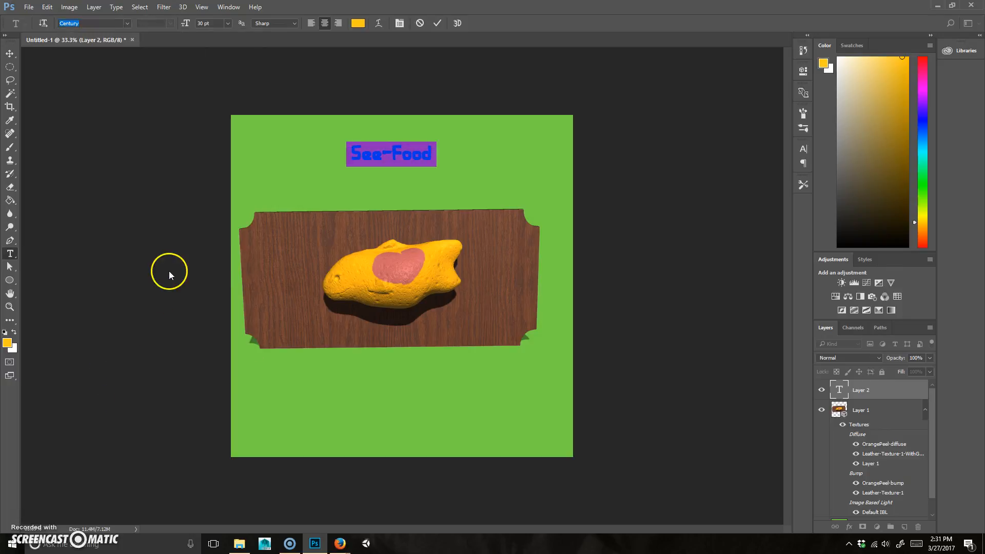
click(227, 23)
click(210, 182)
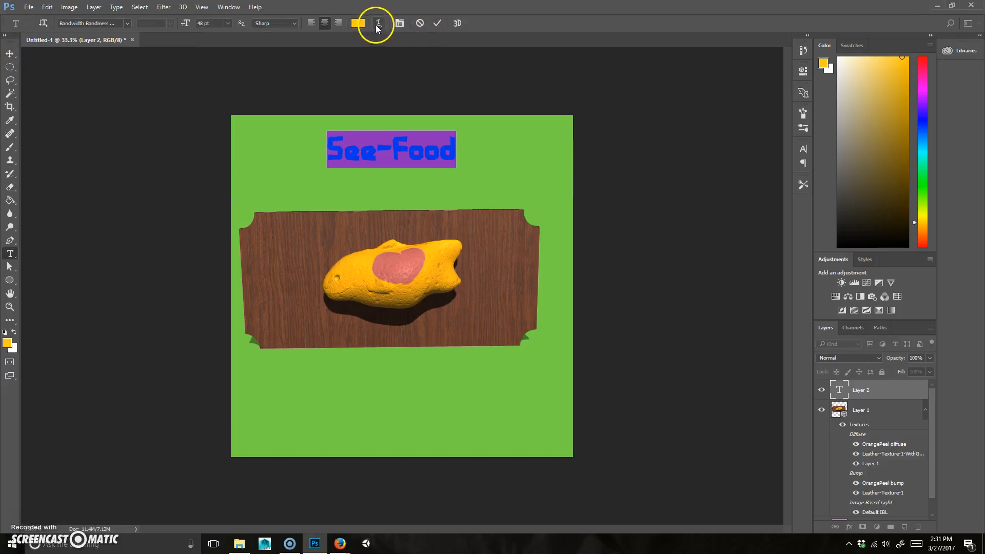
Warp the See-Food text with the horizontal Arc style and a bend of +27%
click(378, 24)
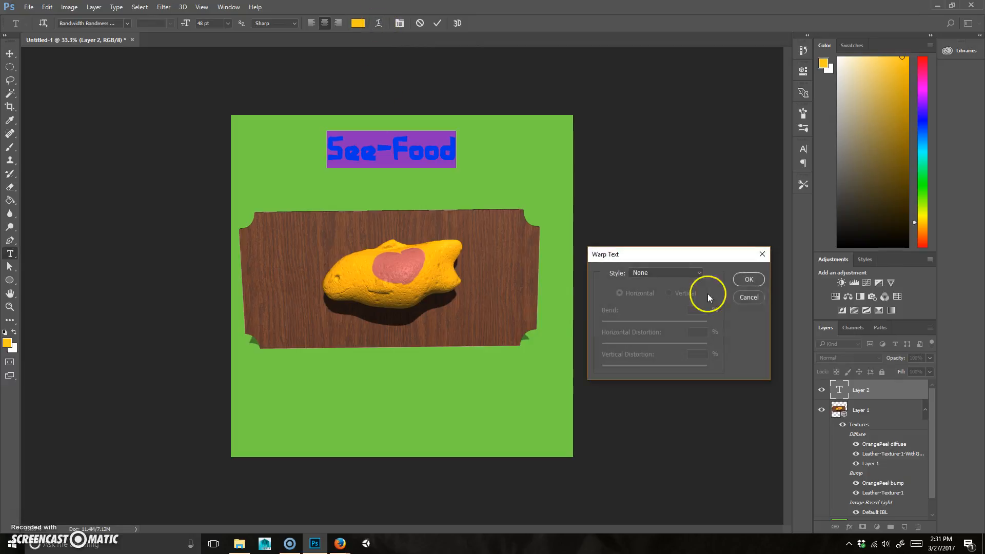
drag(667, 254, 674, 167)
click(696, 186)
click(659, 255)
click(700, 187)
click(684, 215)
click(700, 189)
click(692, 350)
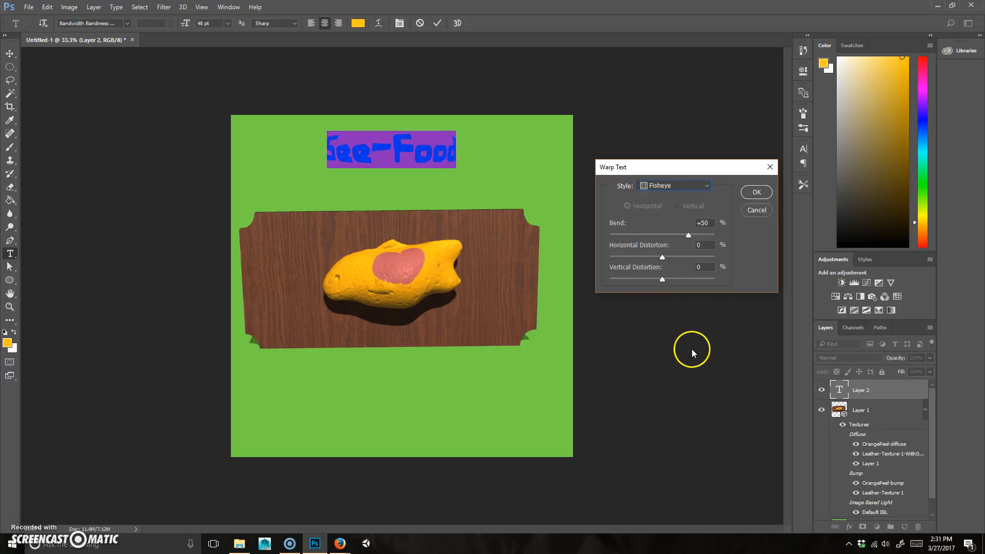
click(685, 186)
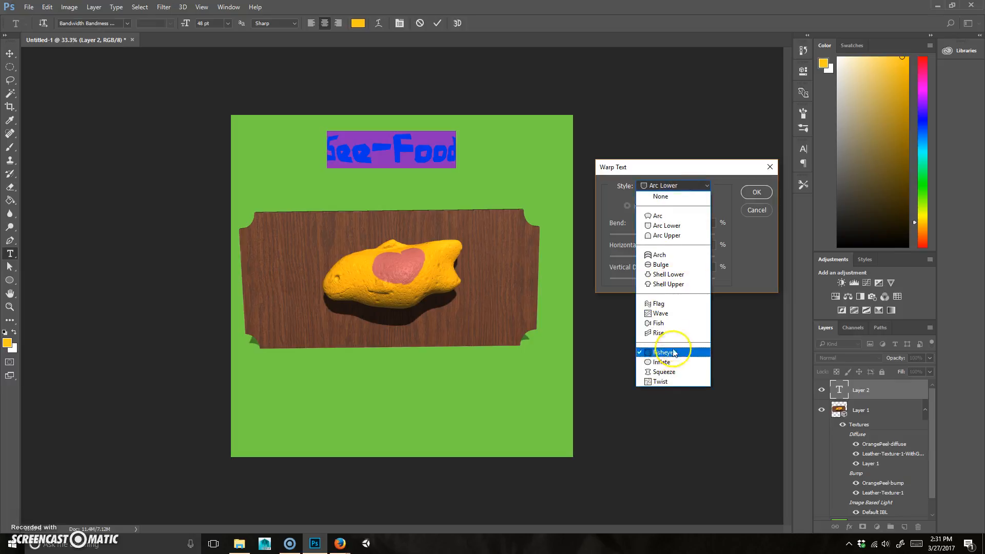
click(662, 216)
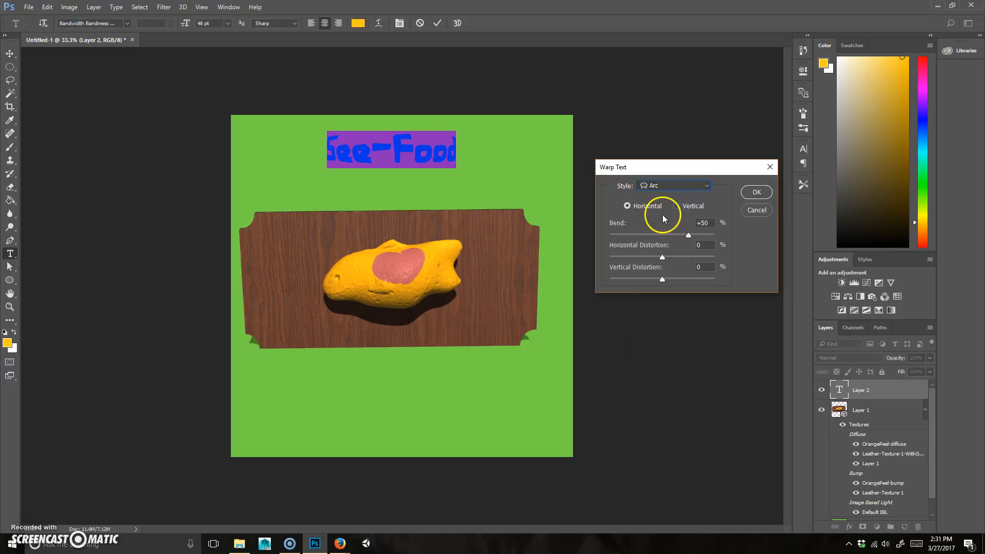
drag(688, 235, 675, 237)
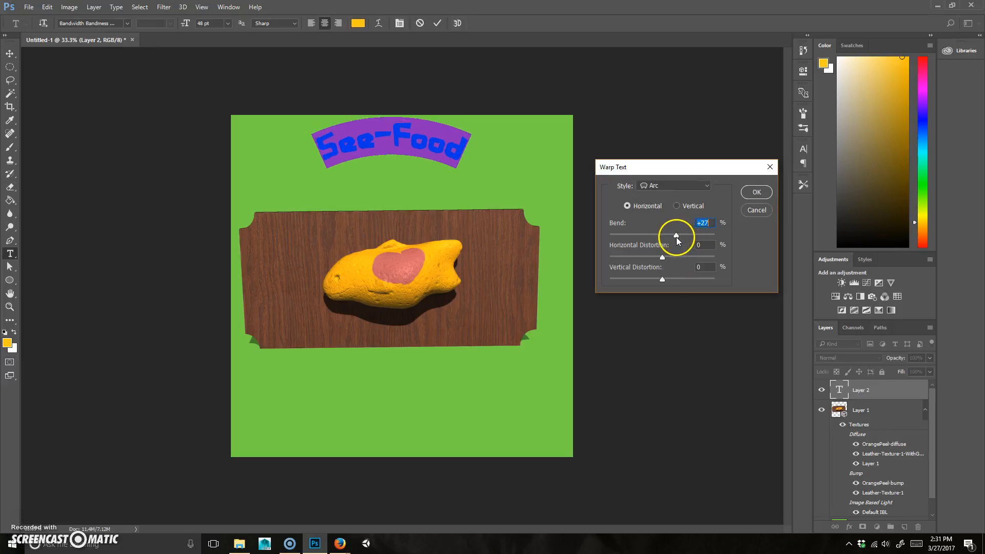
click(757, 192)
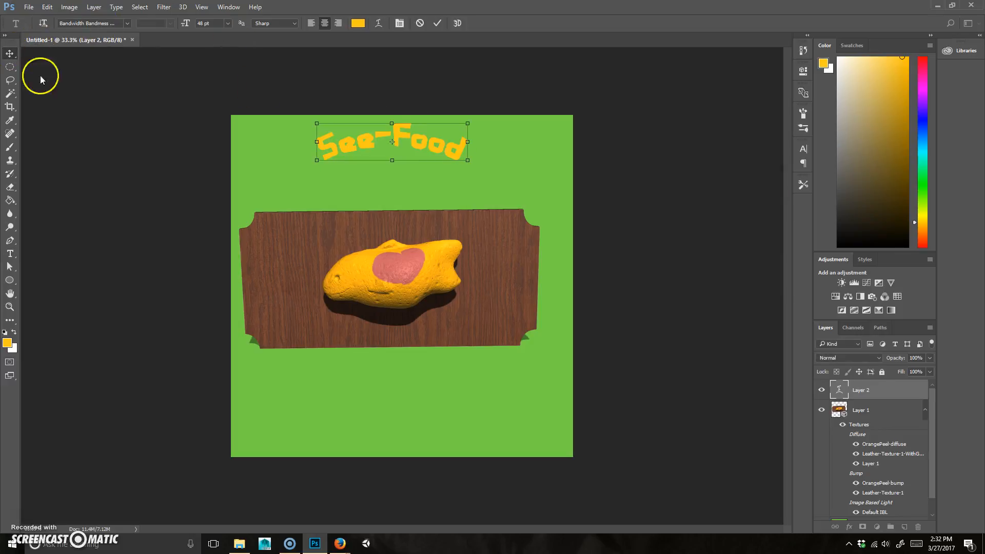
Move the See-Food text down toward the plaque and scale it proportionally to about 141%, keeping it centered above the plaque
click(9, 54)
drag(399, 141, 402, 149)
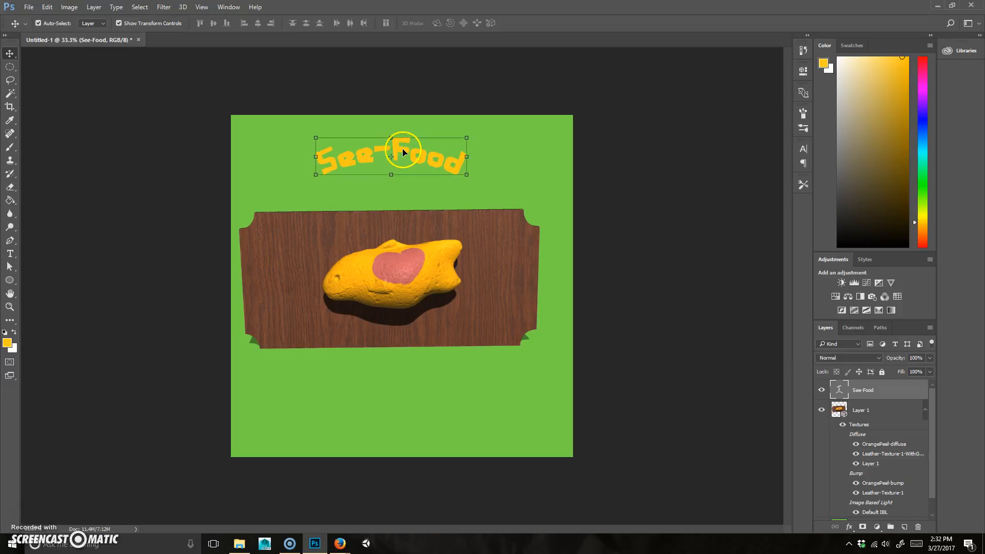
key(ctrl+t)
drag(467, 182, 534, 214)
drag(478, 178, 463, 174)
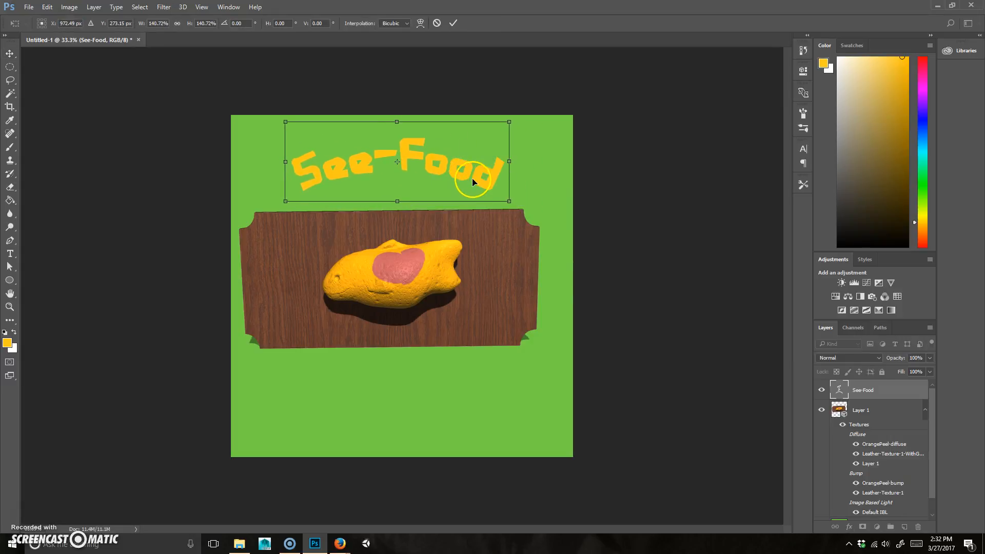
key(Return)
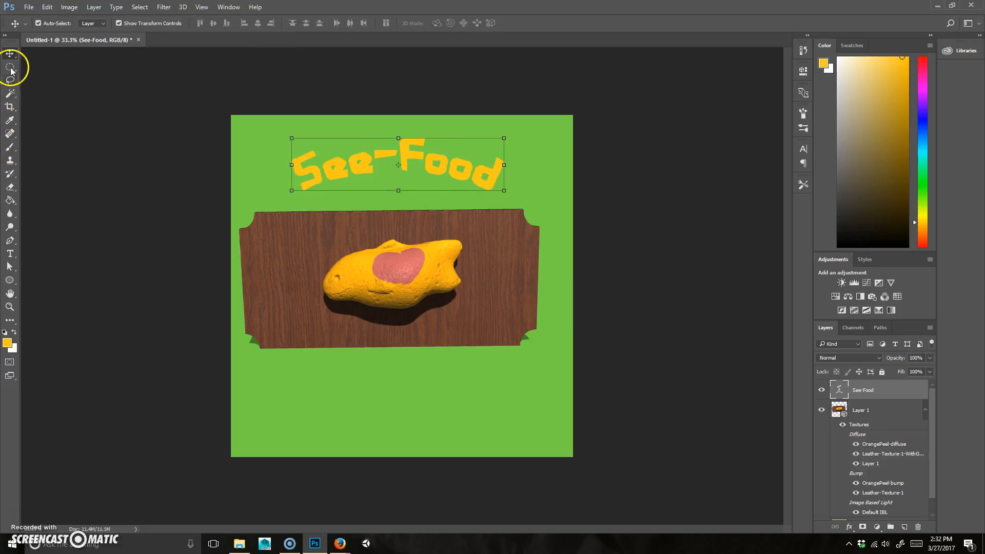
Convert the entire See-Food text into a 3D extrusion and switch to the 3D workspace
click(10, 253)
click(370, 174)
key(ctrl+a)
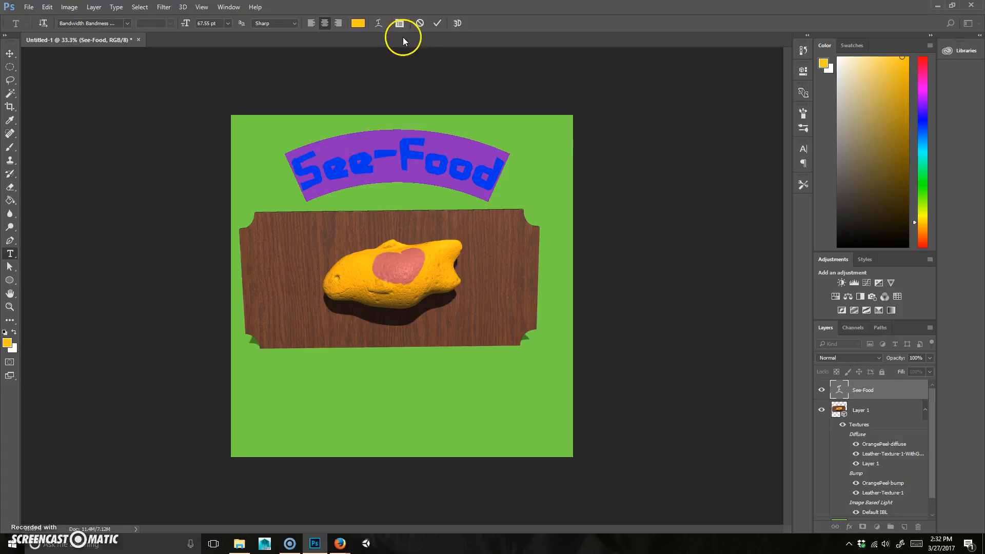
click(457, 24)
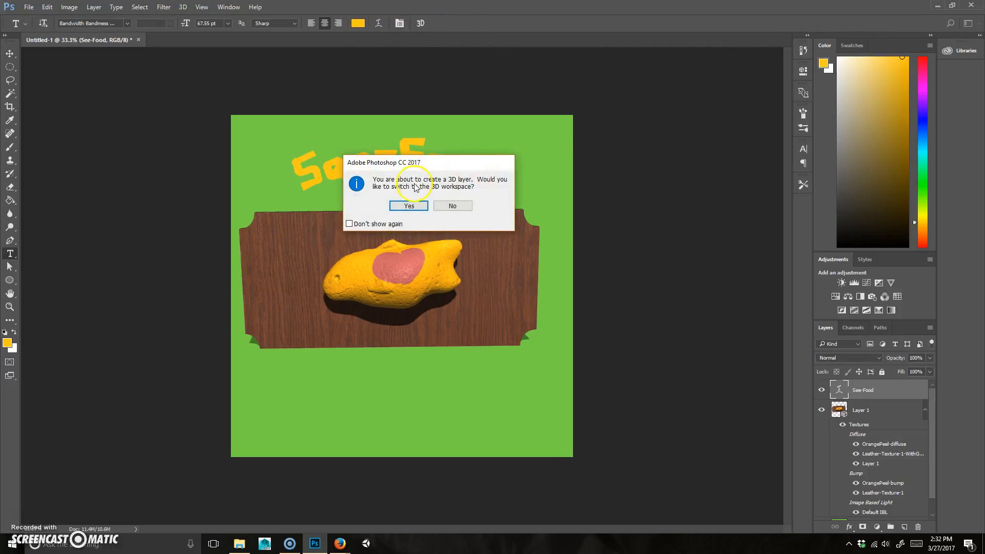
click(409, 206)
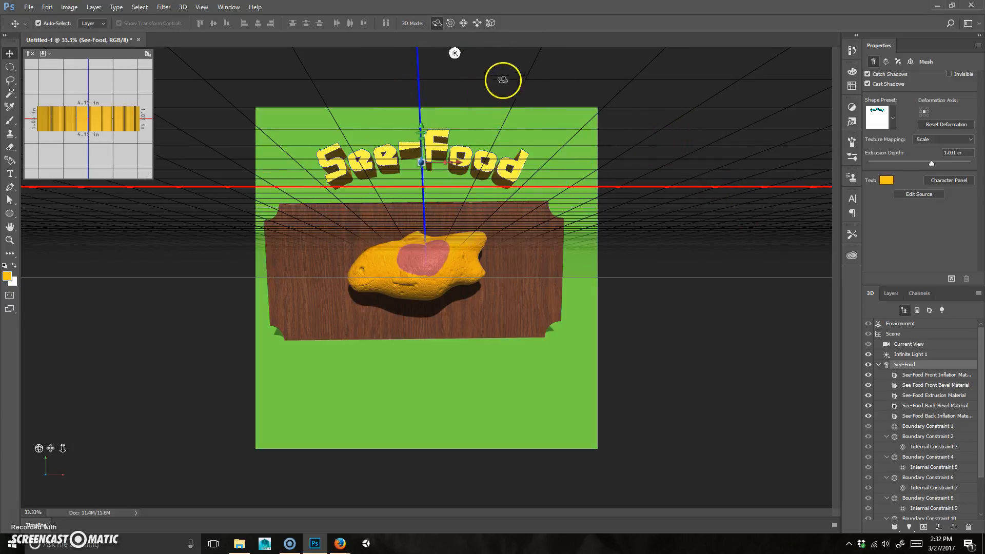
Rotate the See-Food scene's Infinite Light 1 so that it shines from the upper right
click(454, 53)
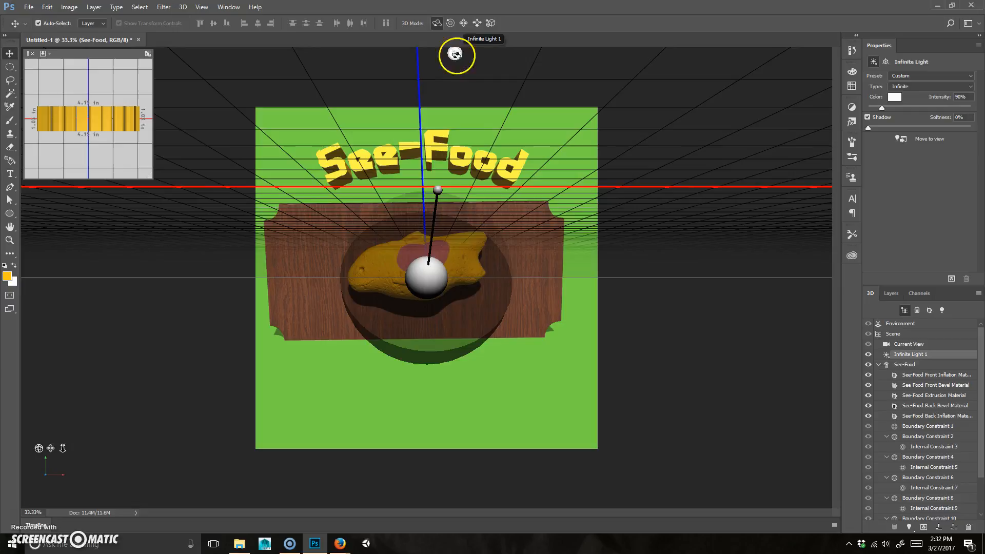
drag(434, 188, 493, 203)
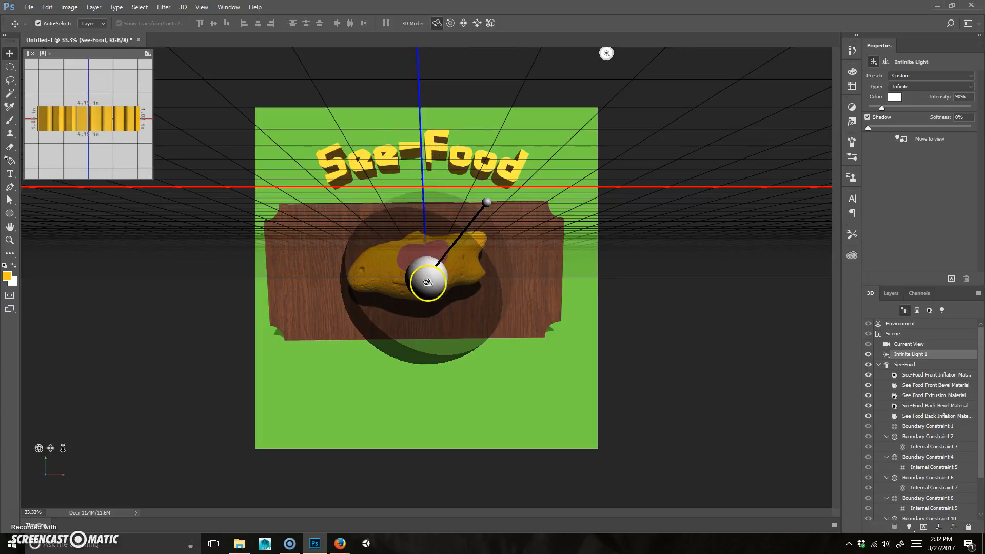
Rotate the See-Food scene's Infinite Light 1 so that it shines on the text from below
mouse_move(485, 201)
mouse_down()
mouse_move(512, 222)
mouse_move(484, 202)
mouse_move(429, 359)
mouse_move(416, 369)
mouse_up()
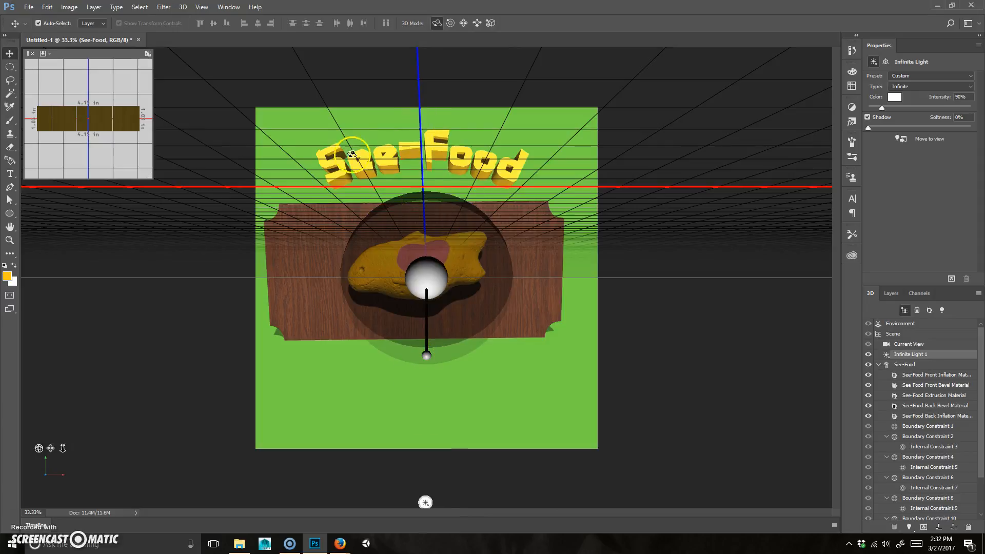
On Layer 1, rotate Infinite Light 1 slightly toward the front of the plaque to shorten the fish's shadow, and leave 3D editing
click(890, 290)
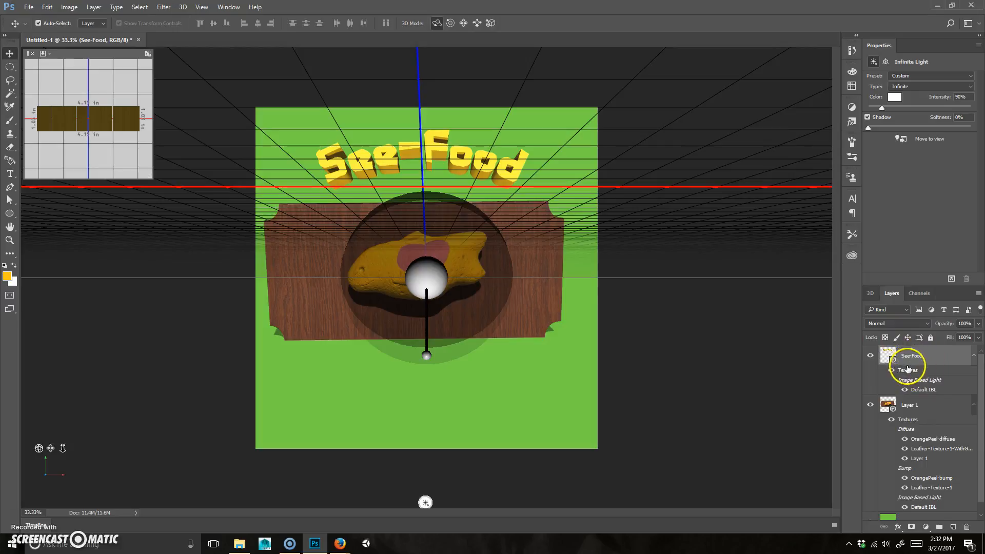
click(909, 404)
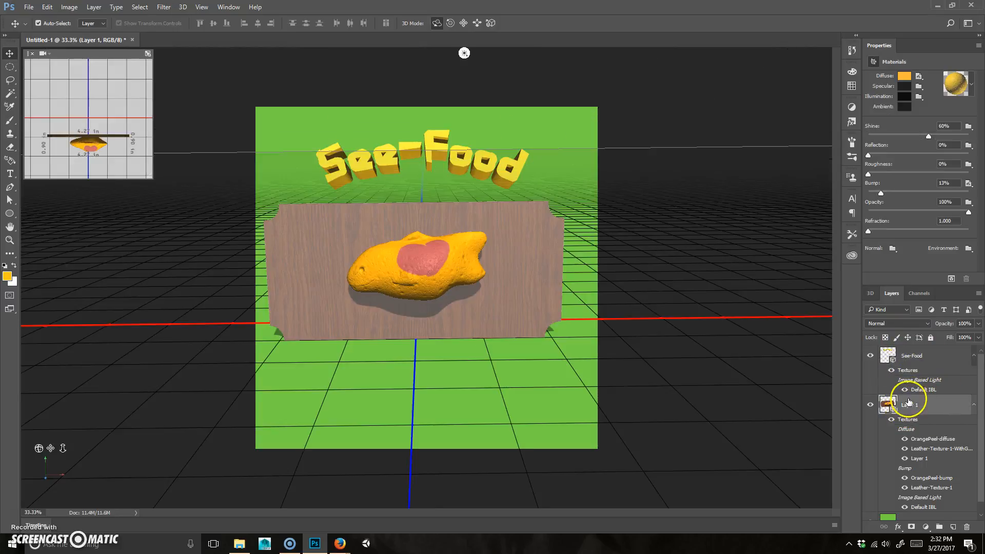
click(871, 293)
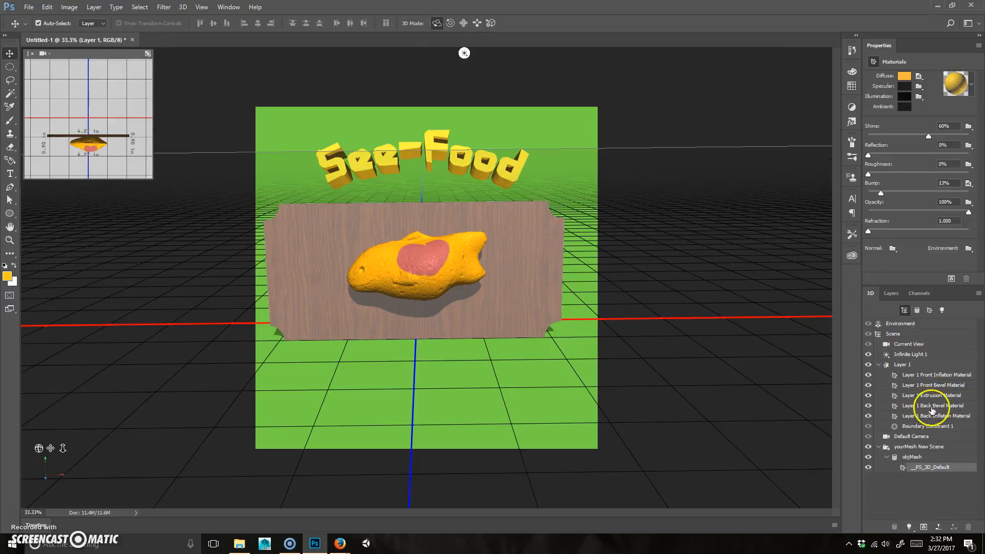
click(896, 297)
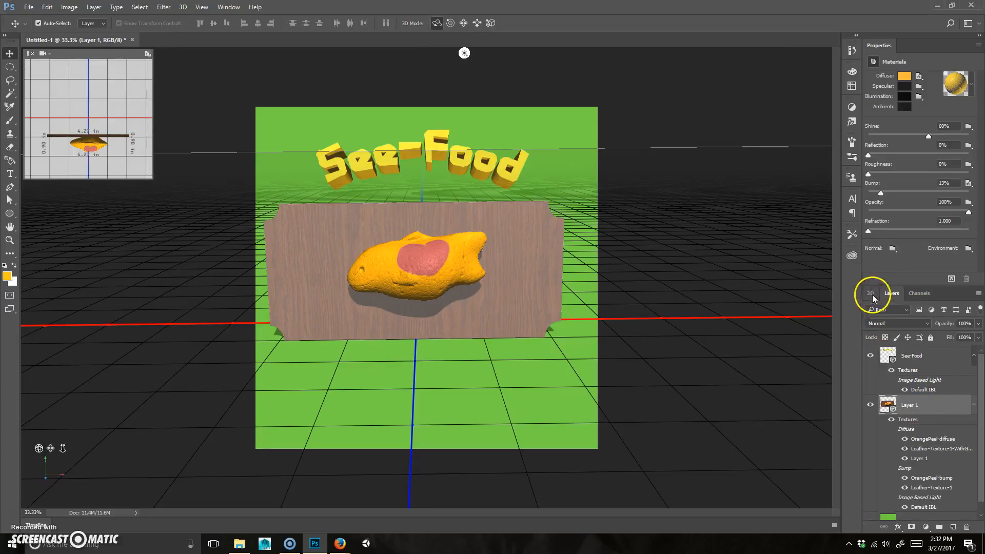
click(871, 293)
click(910, 354)
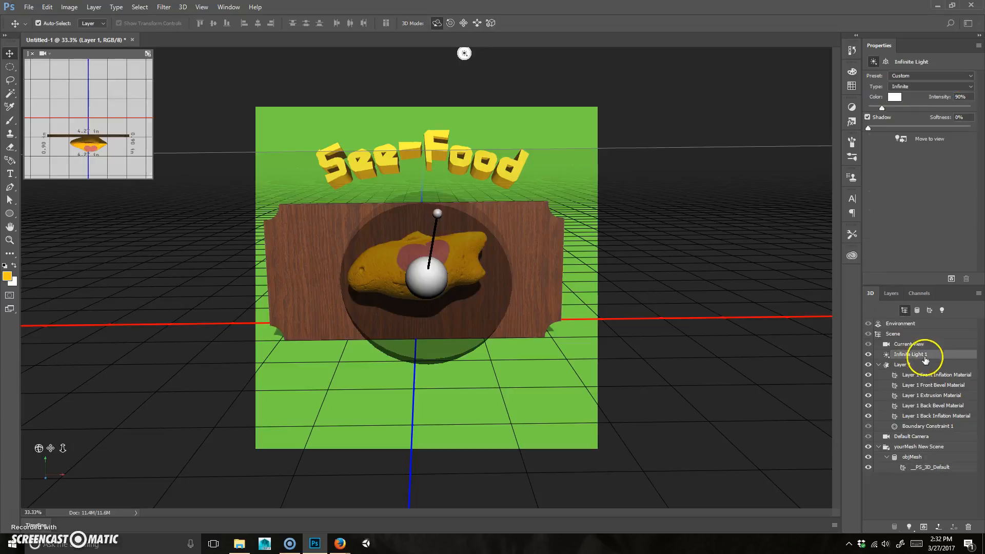
mouse_move(437, 212)
mouse_down()
mouse_move(420, 345)
mouse_move(439, 271)
mouse_move(429, 220)
mouse_move(369, 242)
mouse_move(459, 220)
mouse_move(440, 225)
mouse_up()
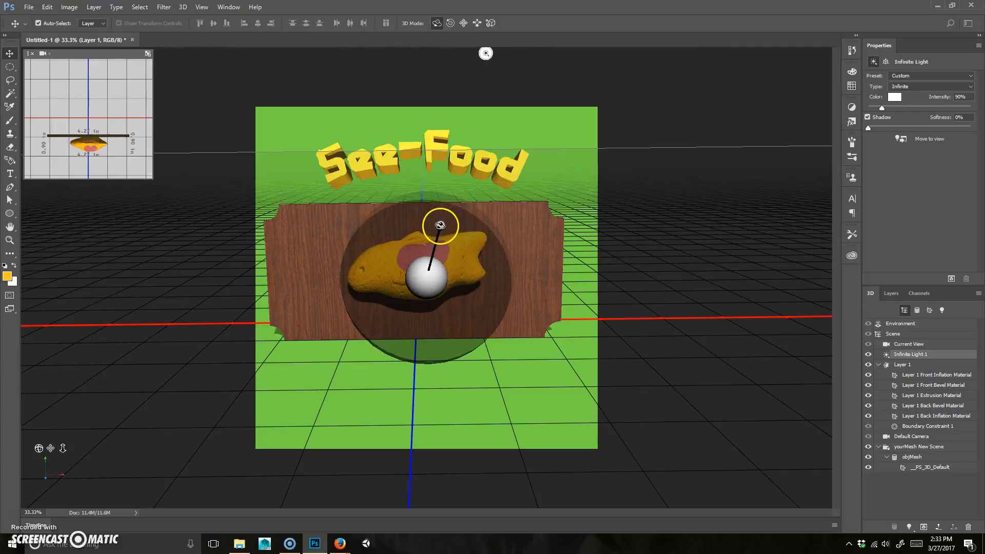
click(9, 66)
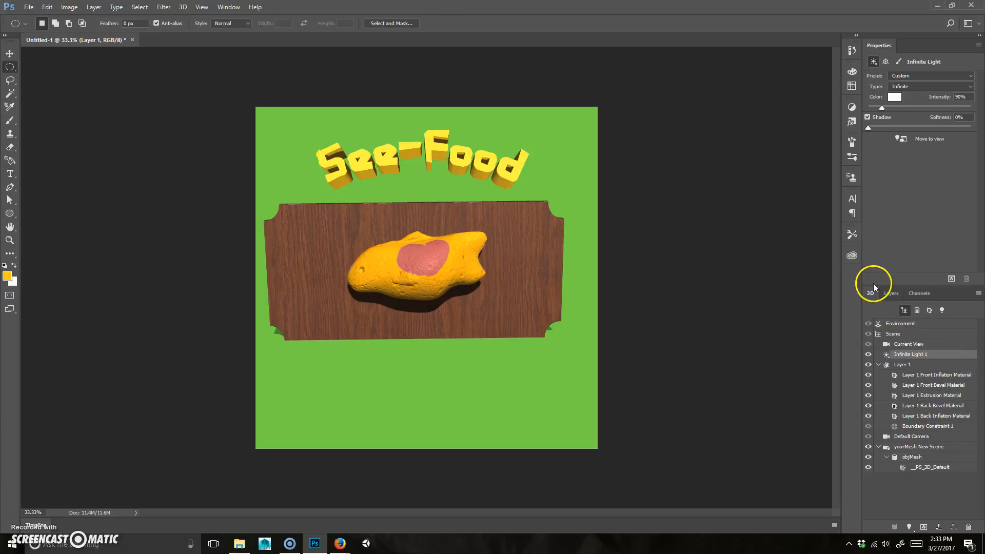
Add a Gradient Overlay to the green background Layer 0 and set its angle to -94° so it darkens toward the bottom
click(891, 295)
scroll(908, 518, down, 1)
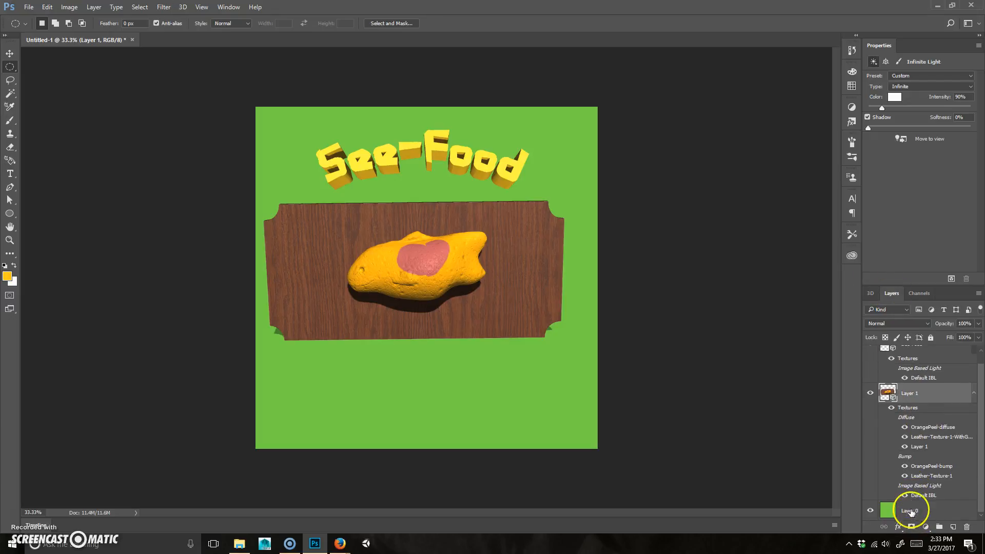
click(908, 511)
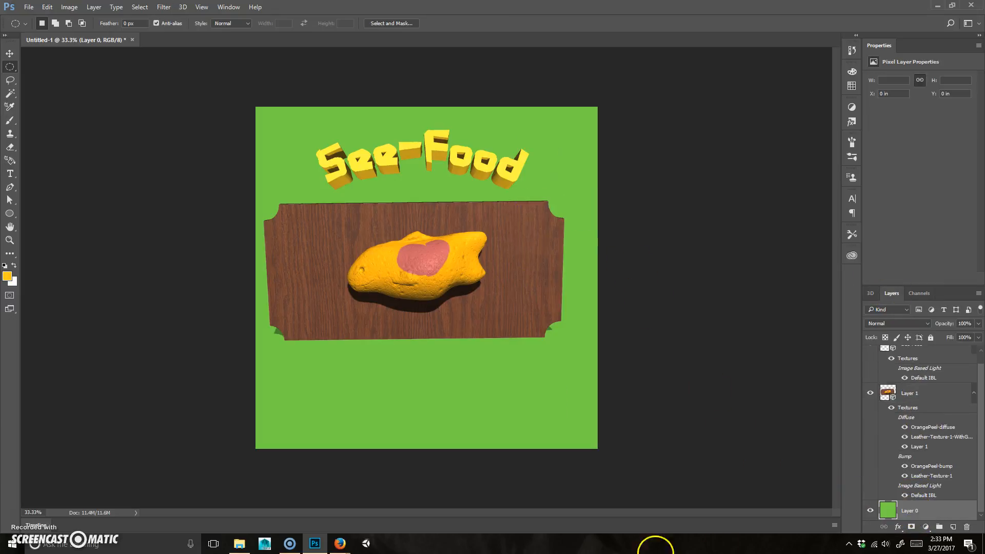
click(899, 527)
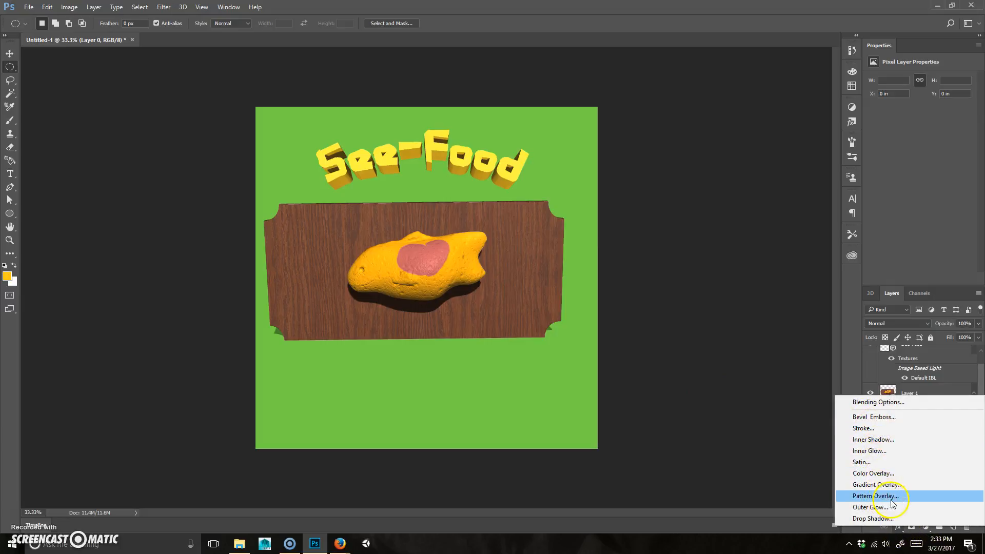
click(890, 484)
drag(703, 75, 733, 210)
drag(671, 303, 677, 282)
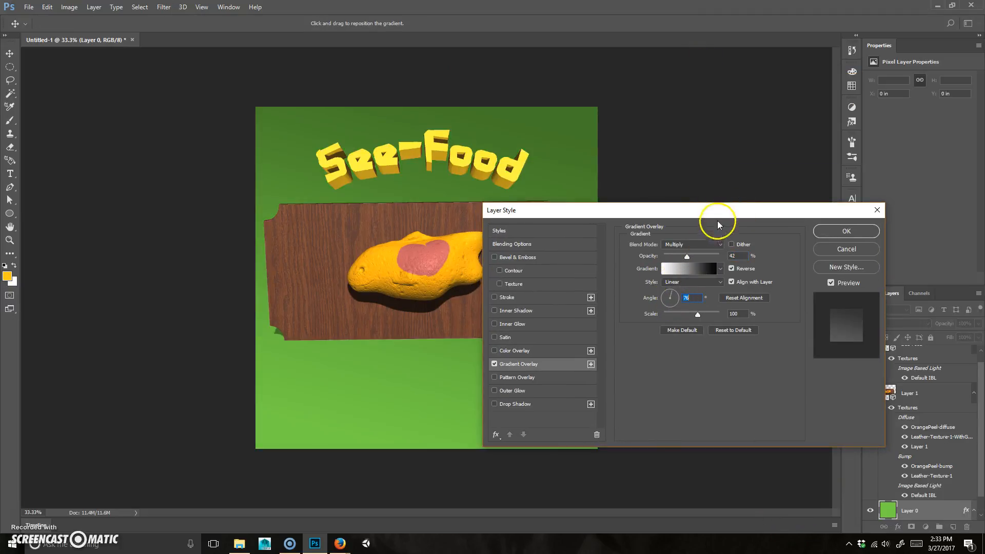
drag(710, 214, 742, 175)
drag(701, 254, 701, 283)
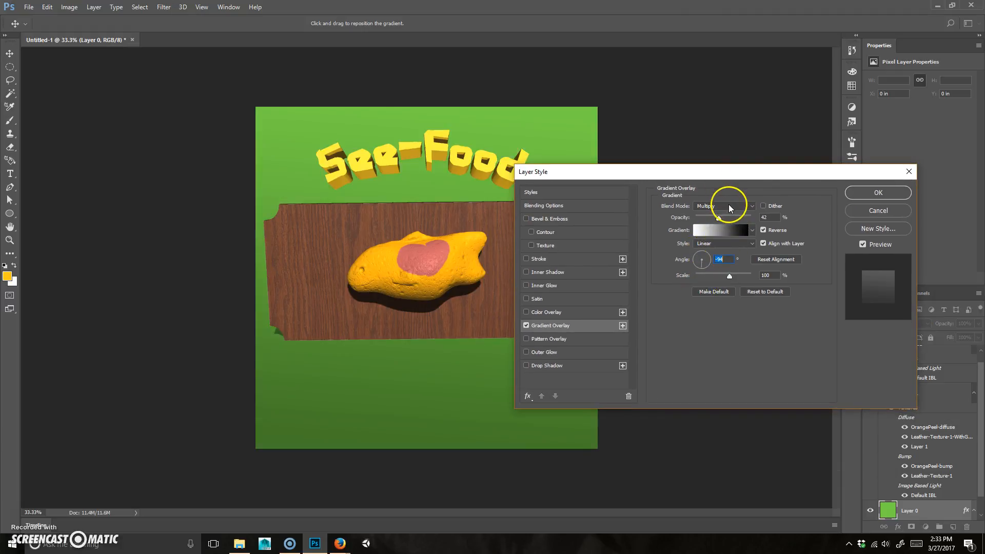
Try the Normal blend mode on the background's gradient overlay and return it to Multiply
click(730, 207)
click(724, 208)
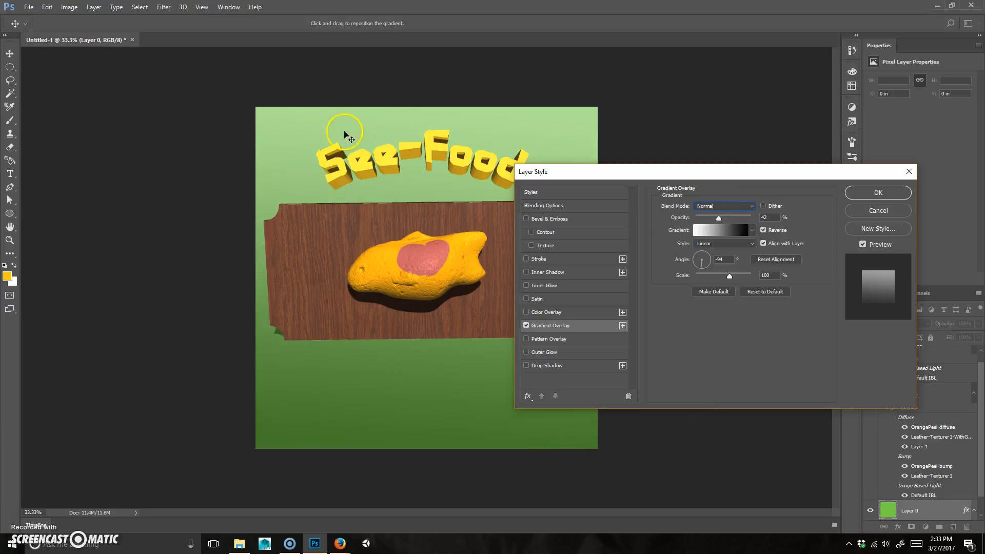
click(724, 206)
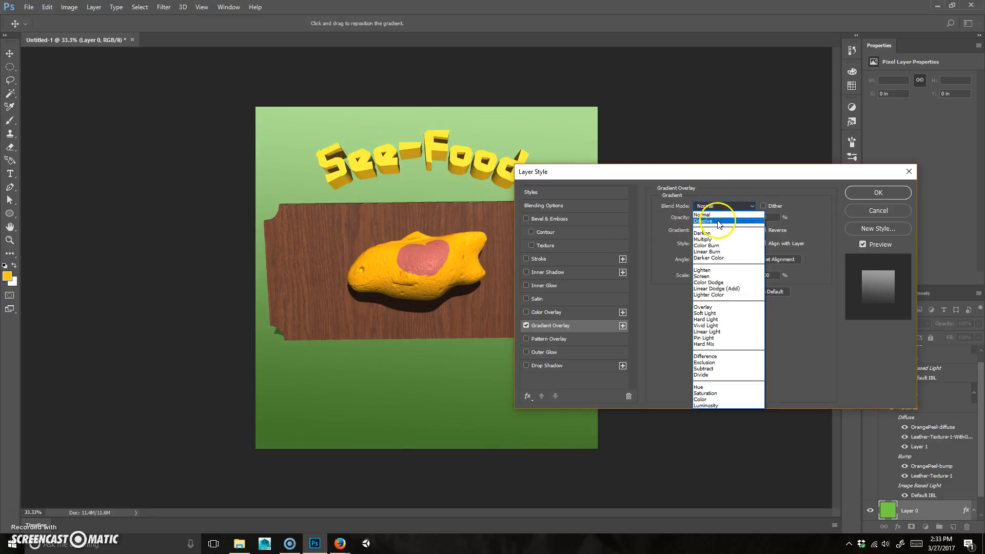
click(705, 239)
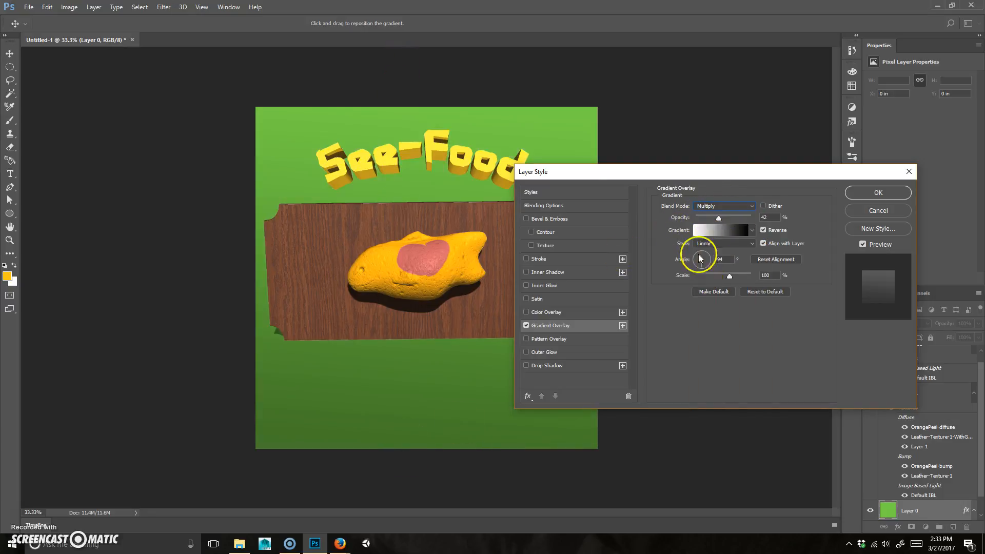
Set the background gradient overlay's opacity to 65% and apply the layer style
click(735, 216)
drag(734, 217, 731, 218)
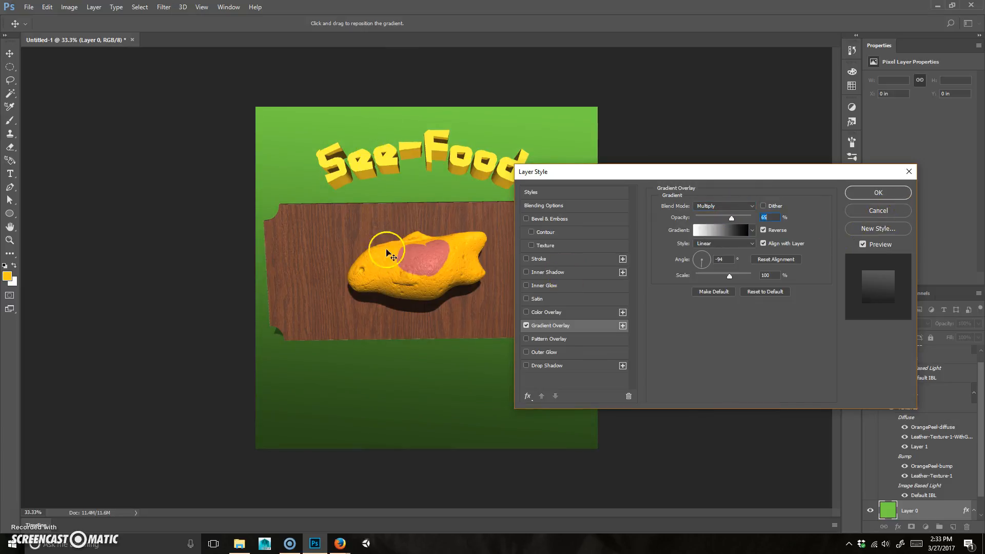
click(878, 194)
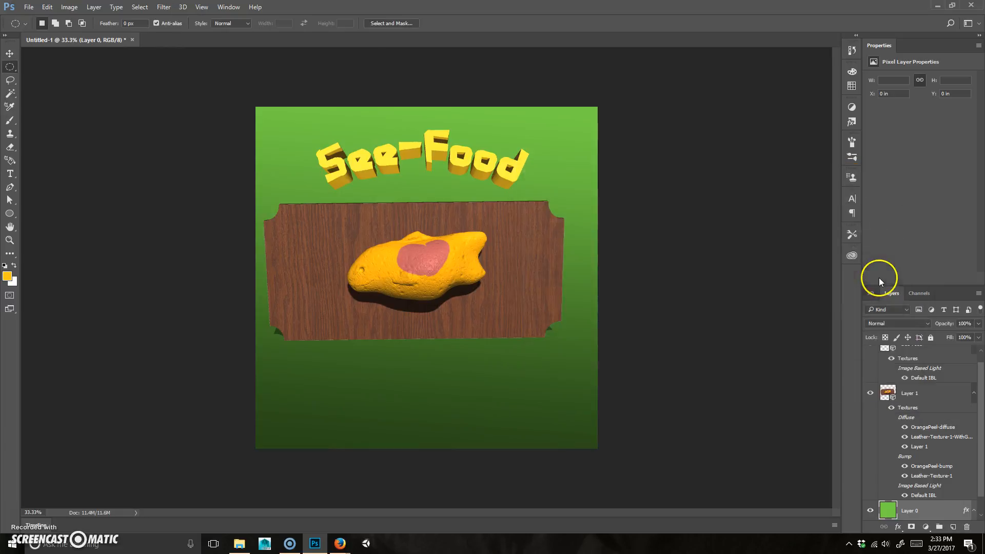
Add a 6 px outside Stroke to the See-Food layer in the brown #6f4539 sampled from the wooden plaque
scroll(905, 390, up, 1)
click(926, 355)
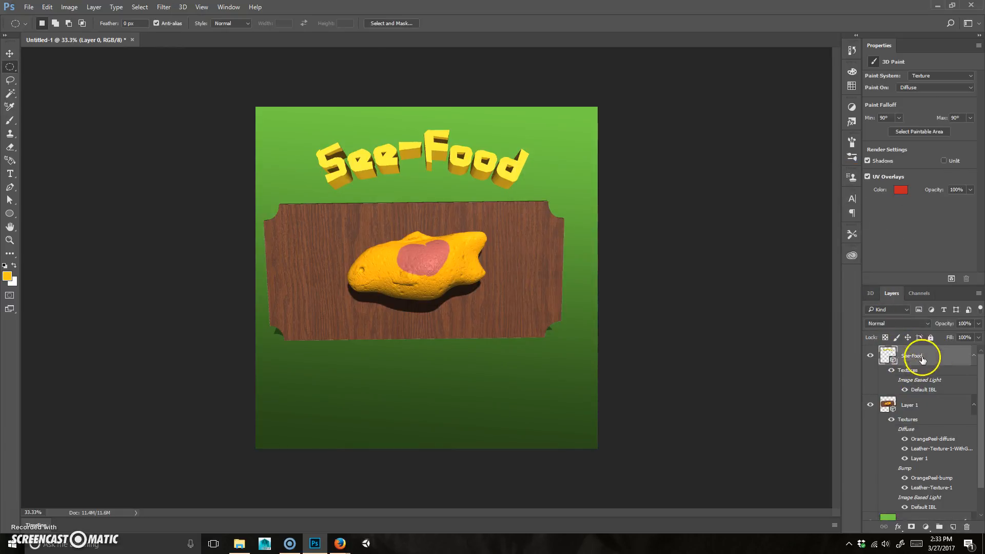
click(897, 526)
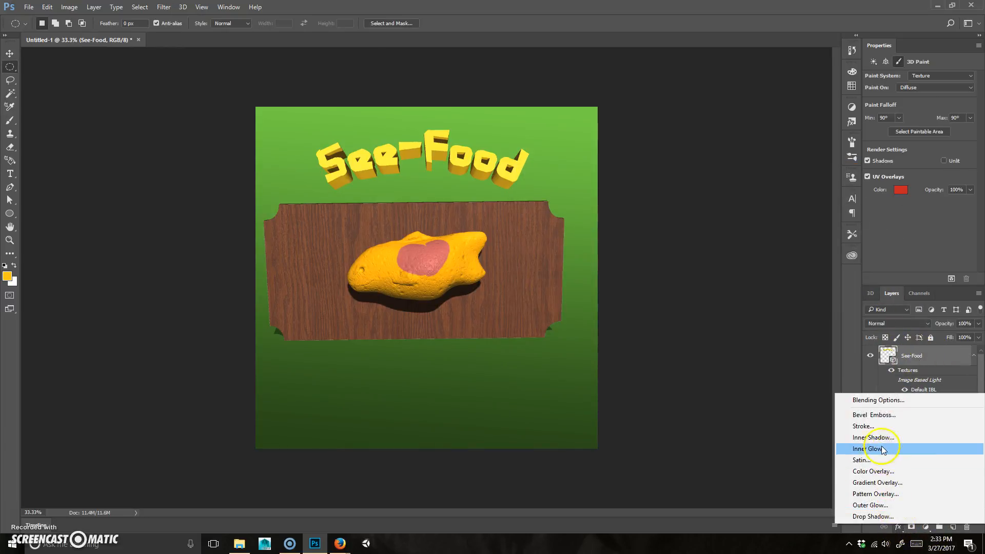
click(863, 426)
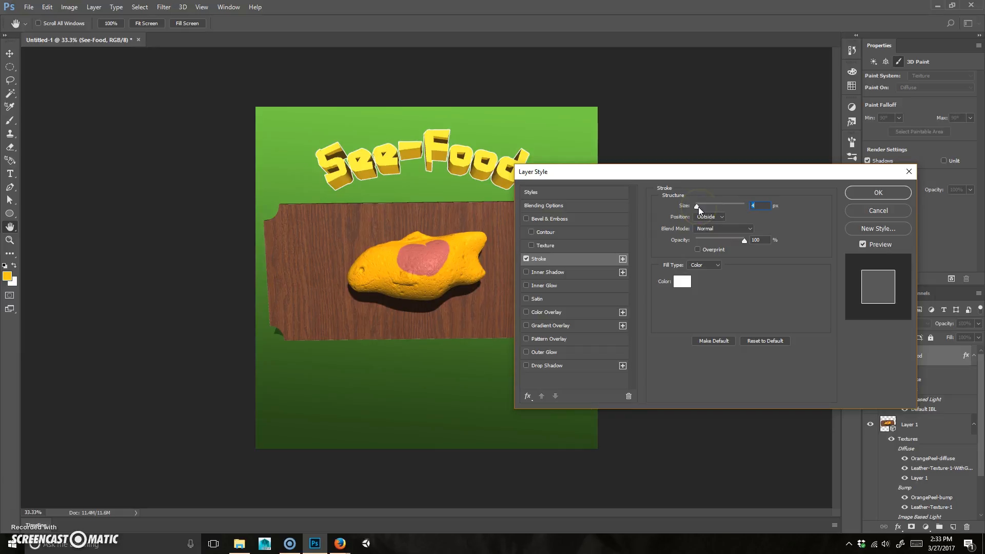
click(680, 281)
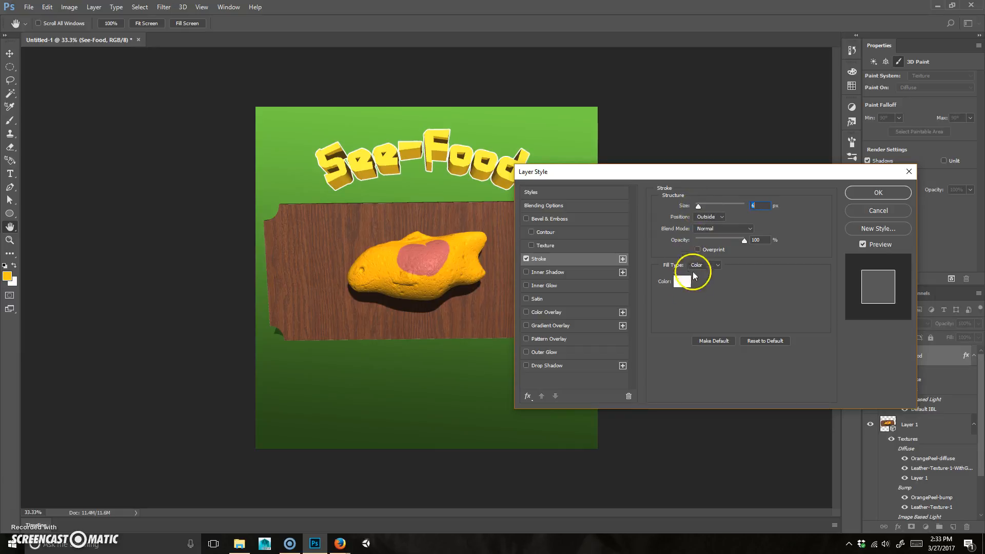
click(322, 235)
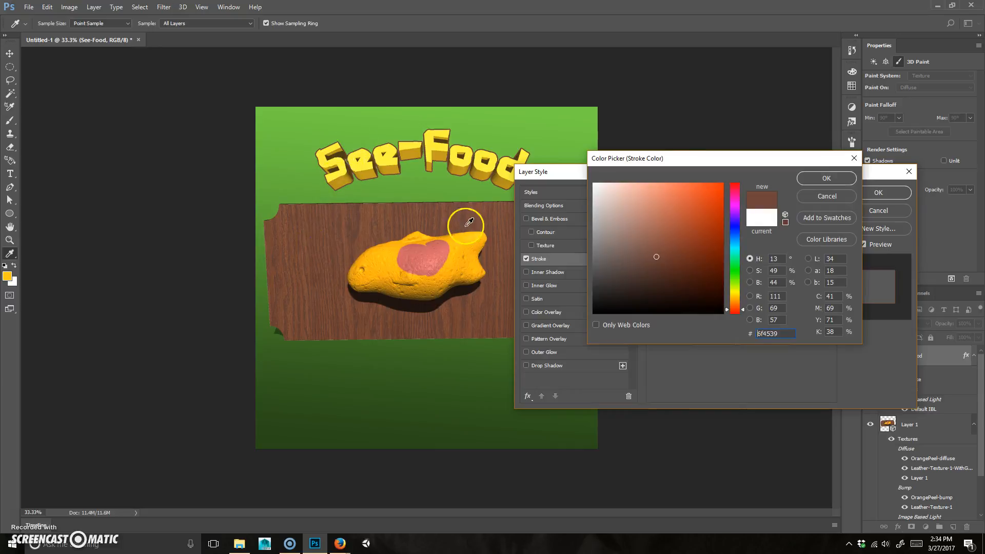
click(826, 178)
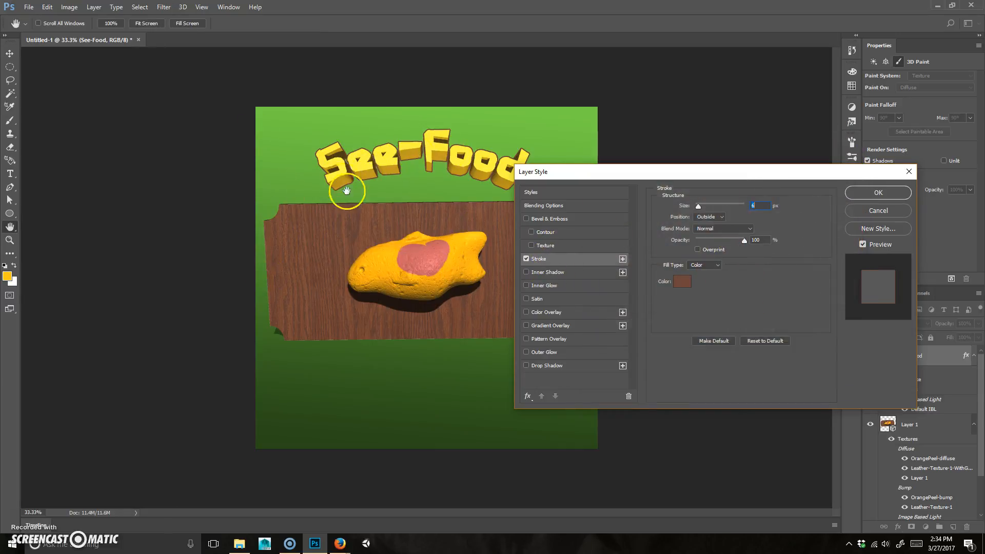
click(878, 193)
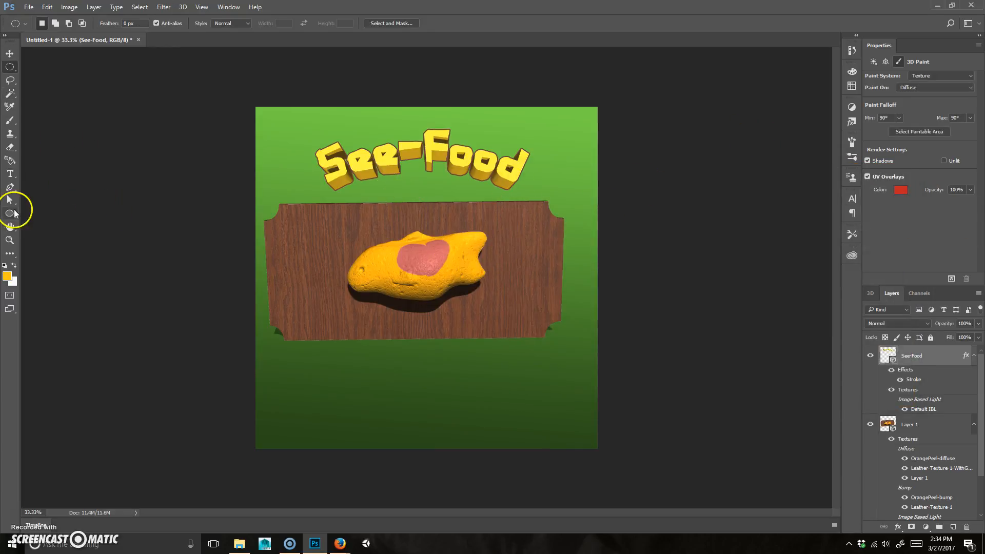
Switch from the 3D workspace to the general one and crop away the empty green area below the plaque
click(966, 23)
click(957, 34)
key(c)
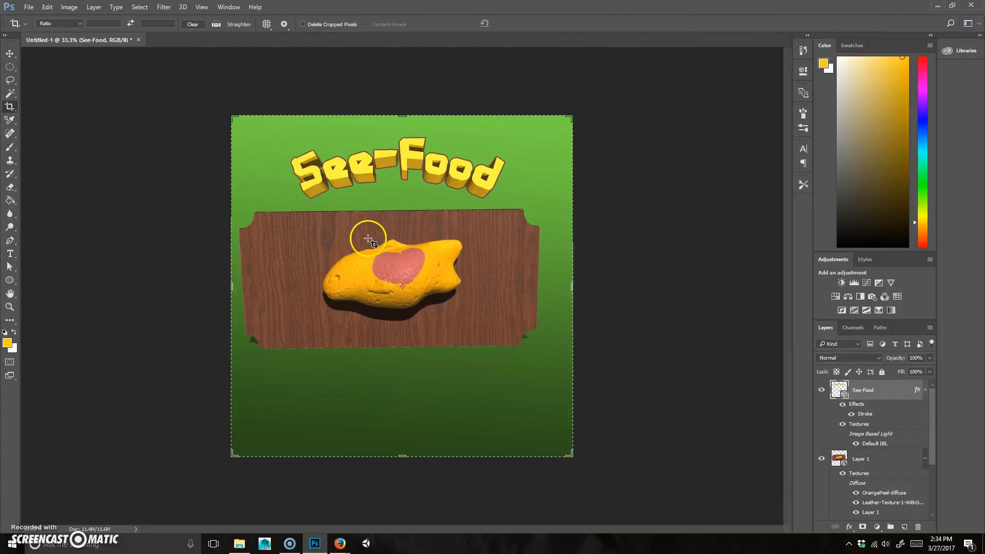
drag(409, 463, 407, 408)
key(Return)
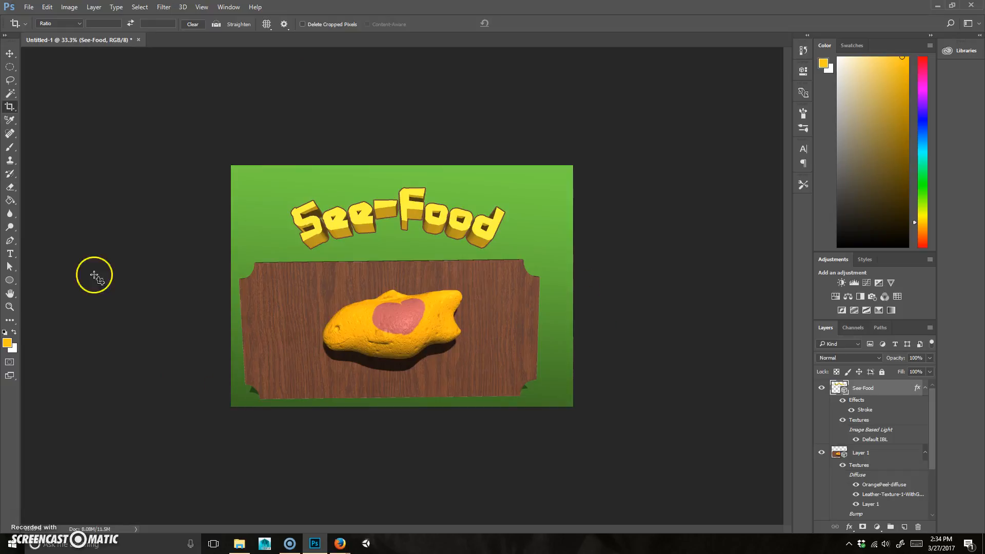
Open the 3D option for rendering the document to a file
click(183, 7)
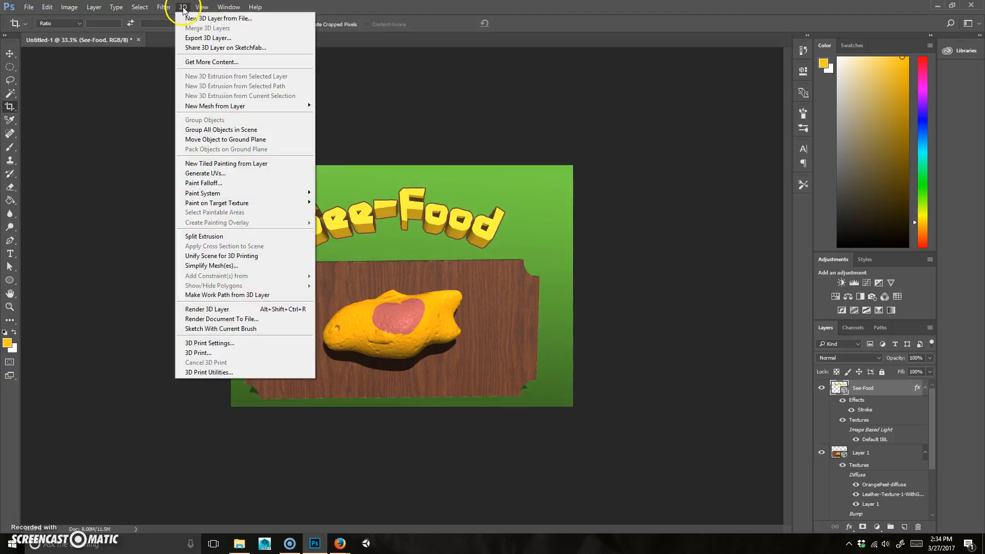
click(237, 319)
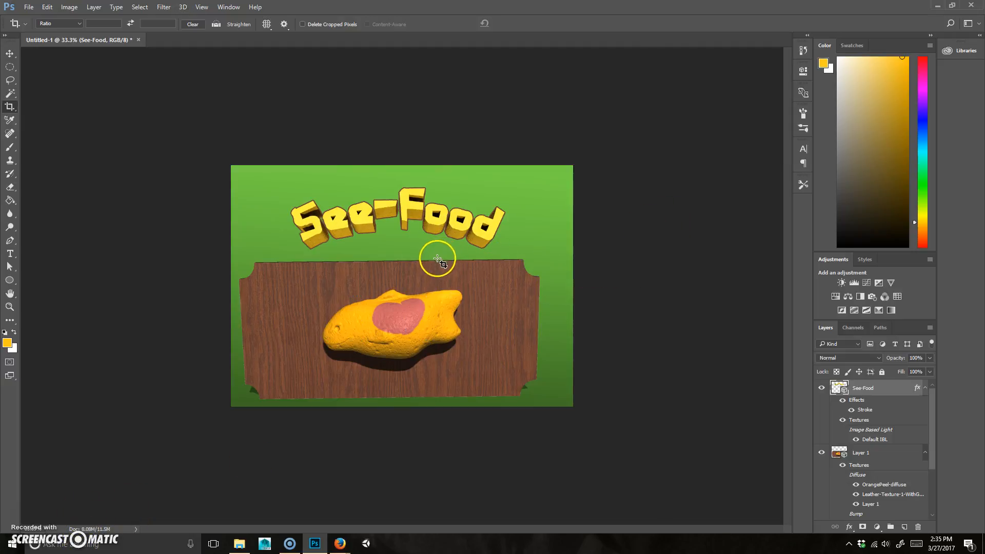
Choose PNG as the format for saving a copy of the image in Downloads, and cancel the save
click(29, 7)
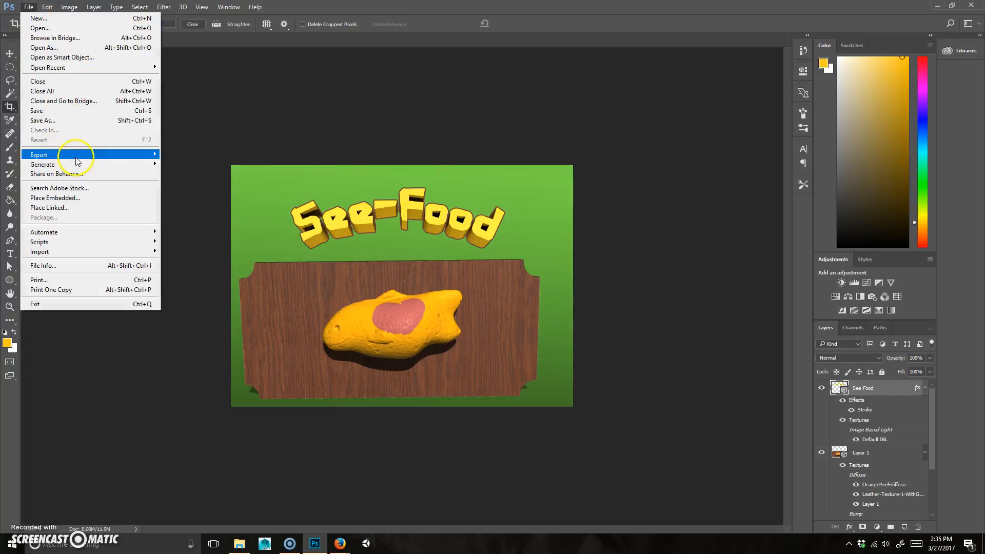
click(50, 120)
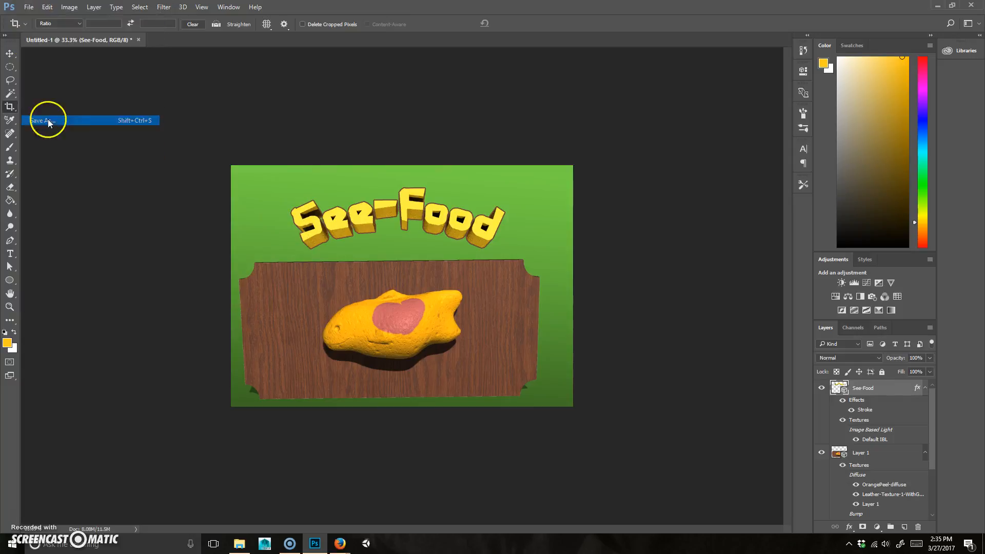
click(138, 238)
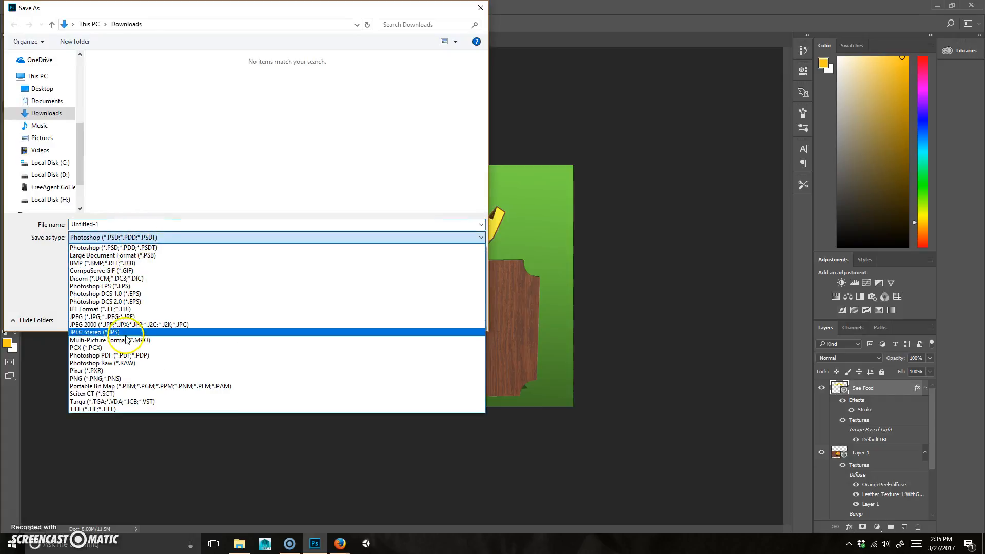
click(134, 378)
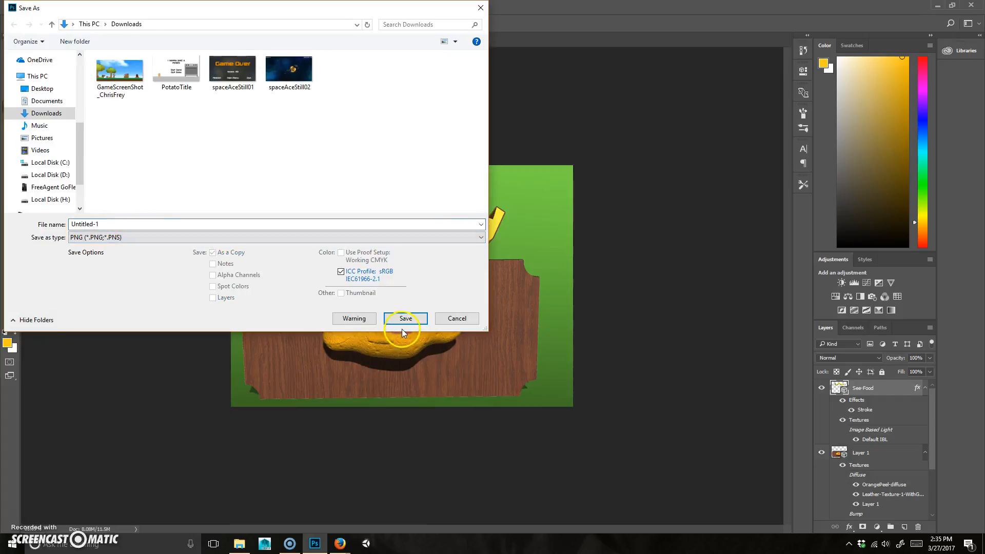
click(456, 318)
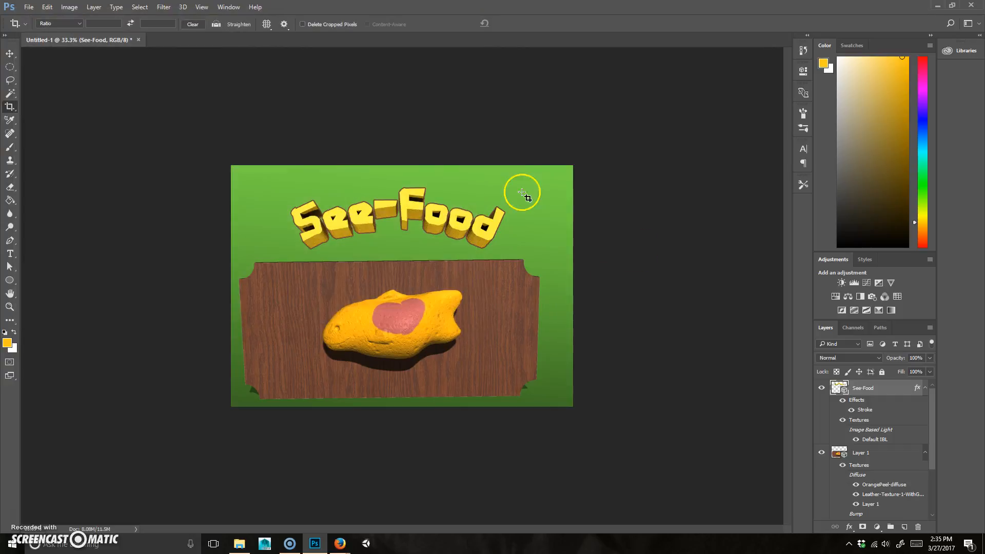